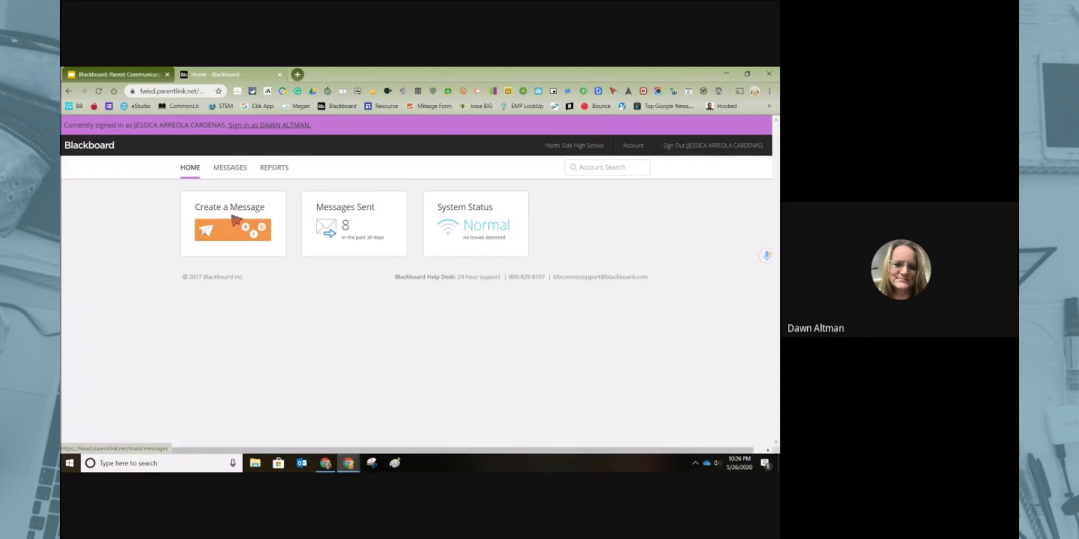
Open the page for sending a message and choose email as the message type.
click(231, 168)
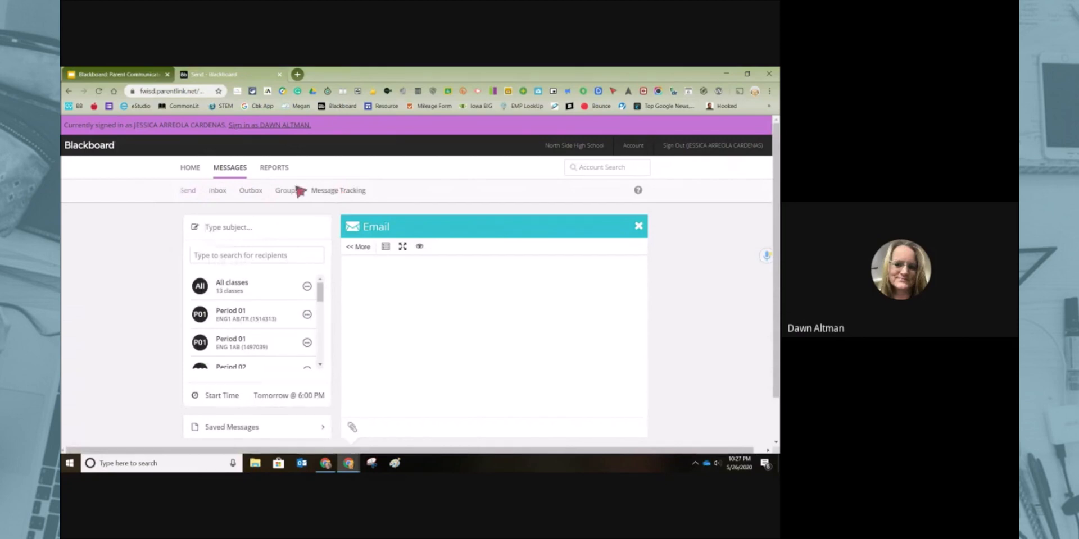
drag(188, 192, 378, 198)
click(187, 236)
scroll(368, 279, down, 2)
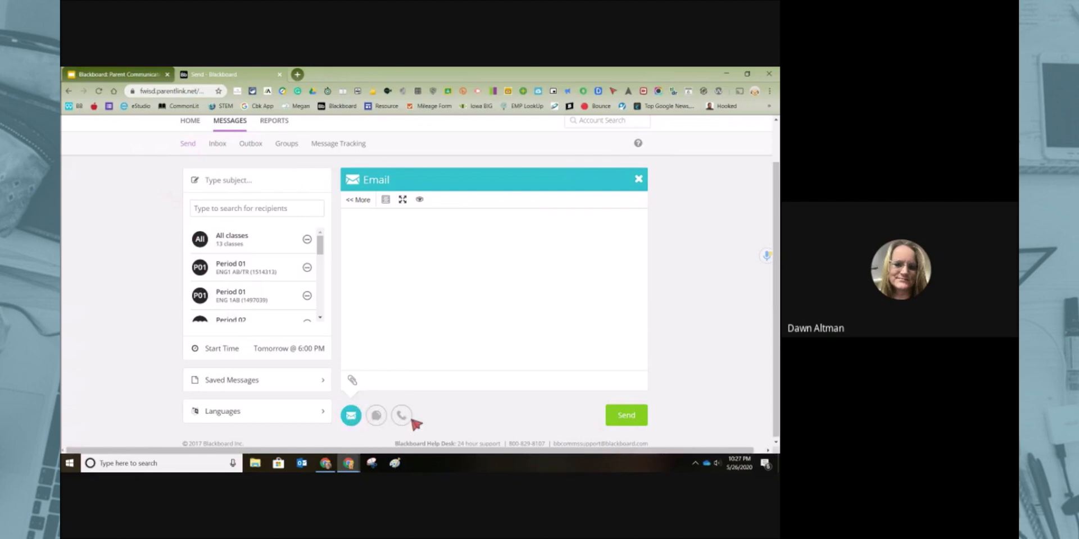
click(351, 417)
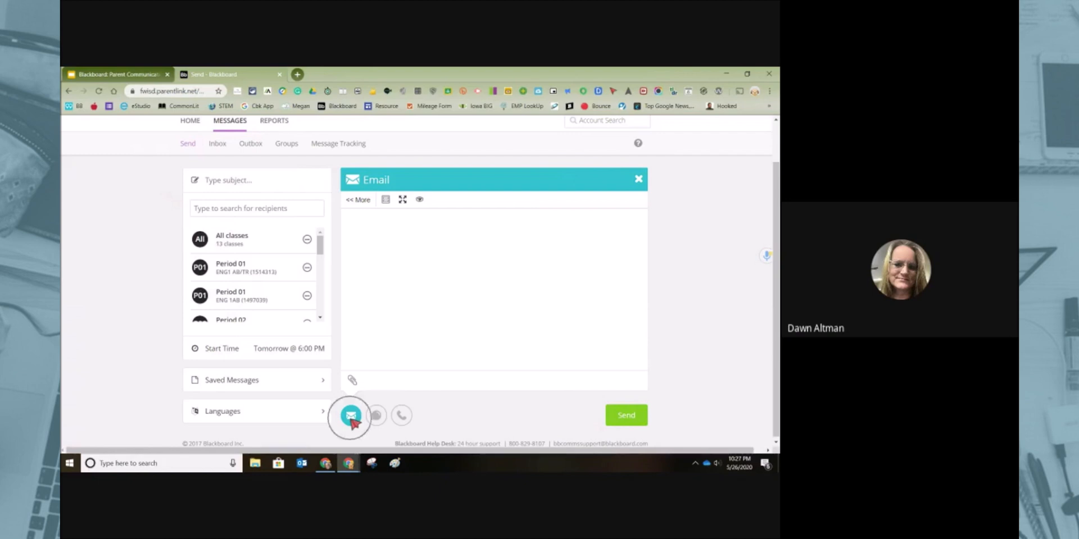
click(351, 418)
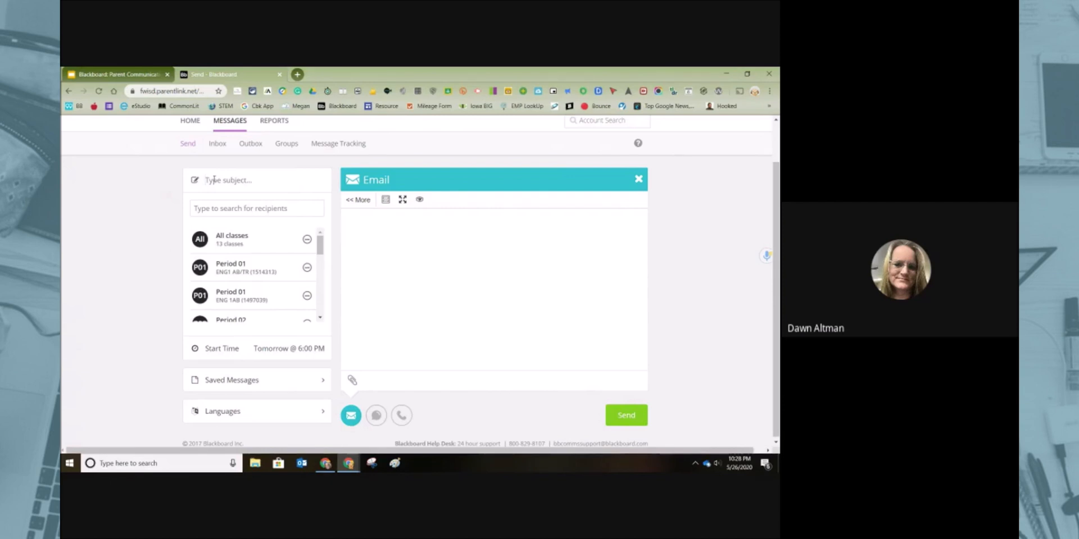
Enter "Well Wishes" as the message subject and look through the list of classes available as recipients.
text(Wall Wishes)
mouse_move(321, 246)
mouse_down()
mouse_move(330, 301)
mouse_move(329, 252)
mouse_up()
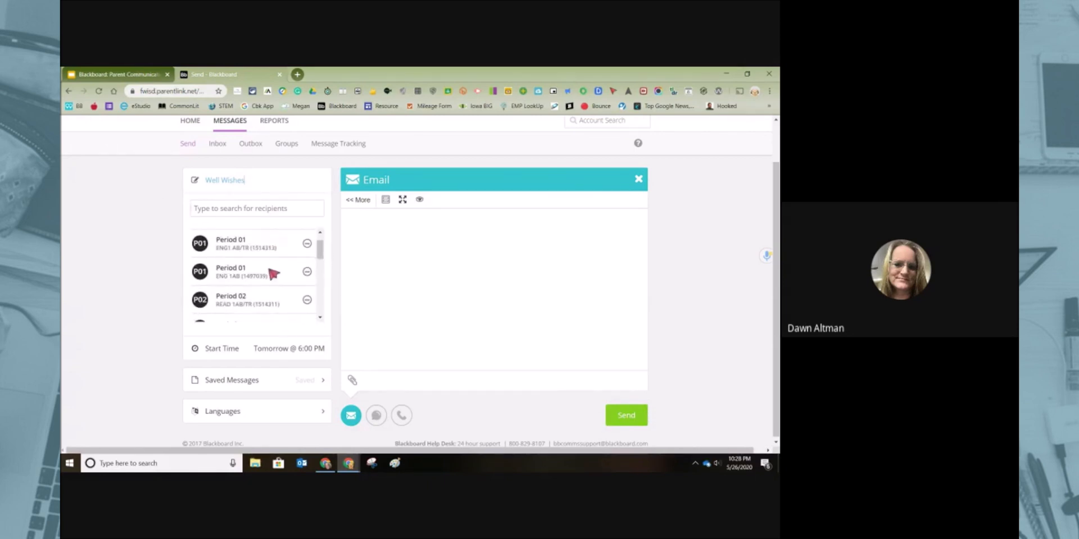
scroll(273, 275, down, 2)
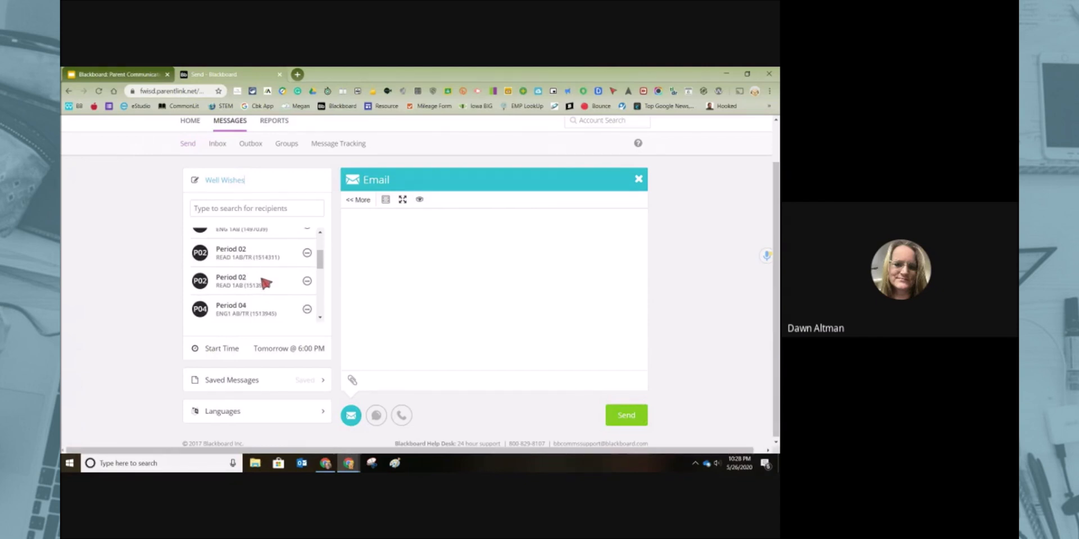
scroll(266, 283, up, 2)
scroll(266, 284, up, 1)
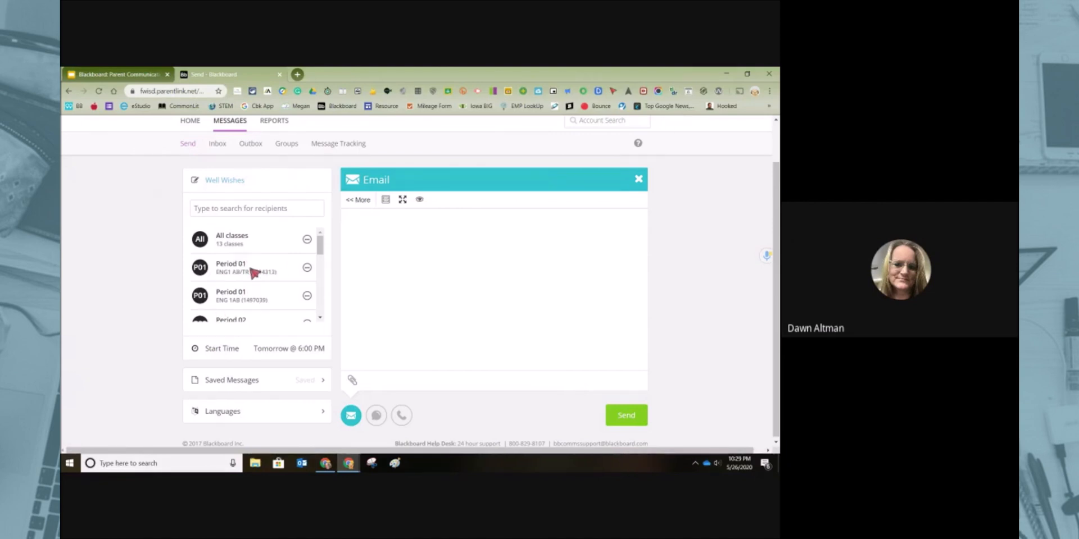
scroll(243, 280, down, 3)
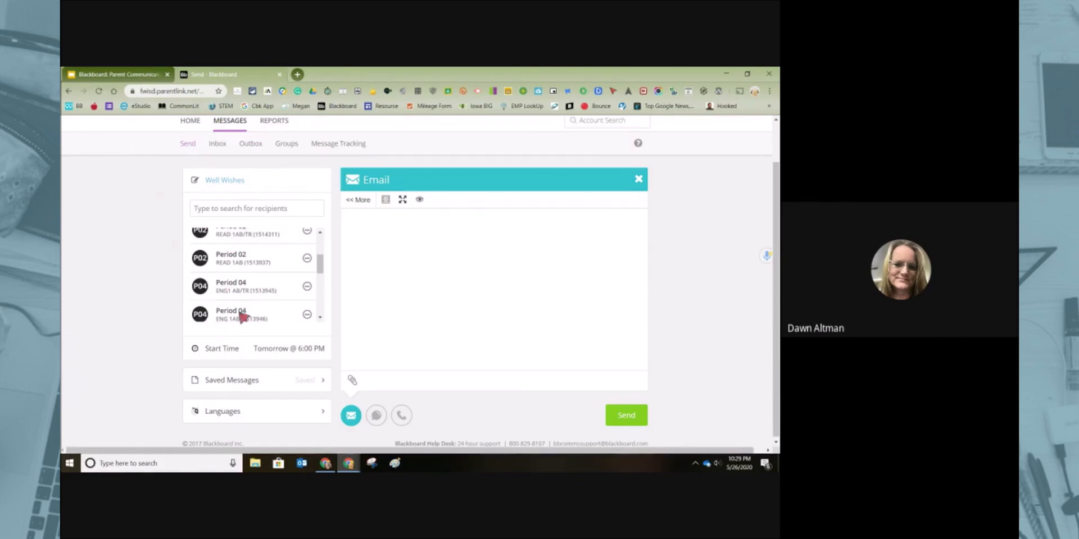
scroll(256, 301, up, 3)
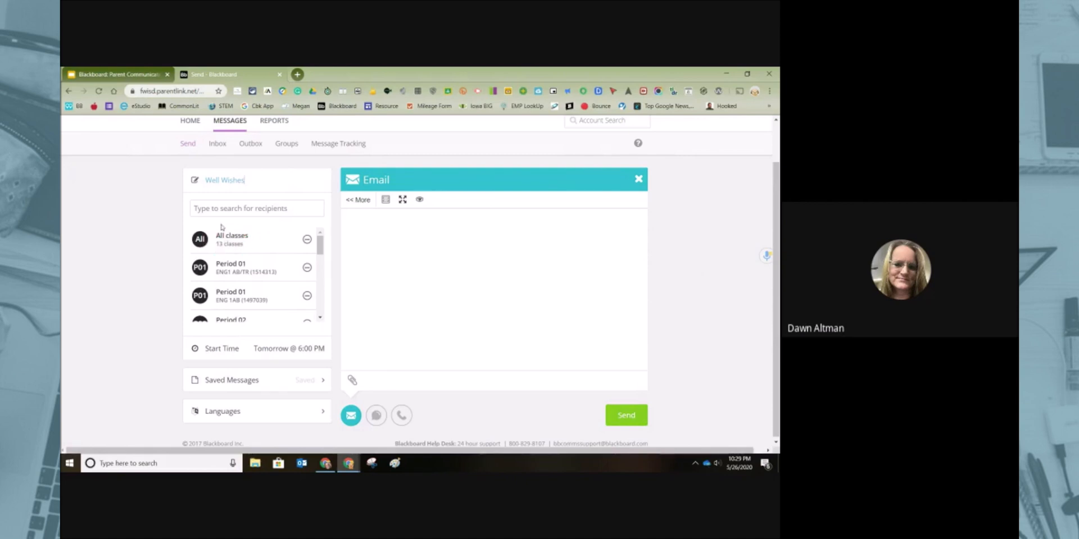
Add all classes as recipients and look over the added student and parent groups.
click(250, 242)
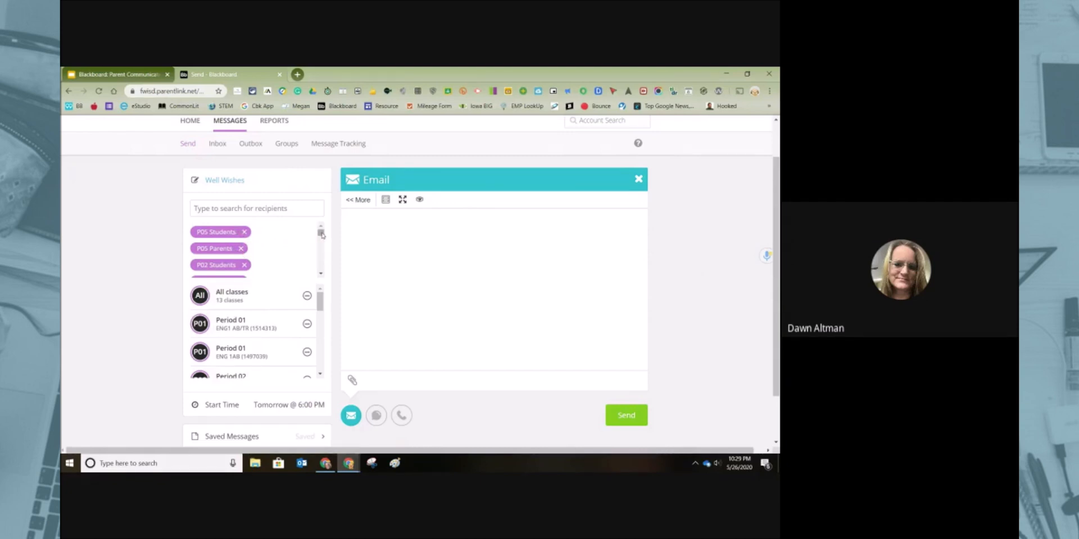
scroll(323, 237, down, 1)
mouse_move(323, 237)
mouse_down()
mouse_move(325, 258)
mouse_move(323, 232)
mouse_up()
Remove every student and parent group from the message's recipients.
click(245, 232)
click(241, 232)
click(244, 232)
click(243, 232)
click(243, 232)
click(241, 232)
click(244, 232)
click(242, 233)
click(243, 232)
click(242, 232)
click(241, 232)
click(242, 232)
click(241, 232)
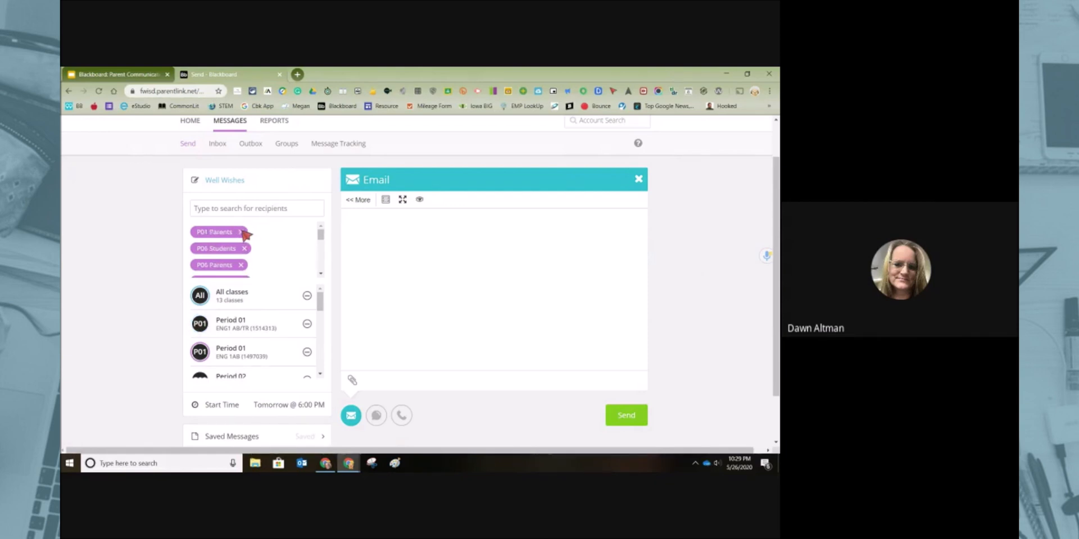
click(241, 232)
click(247, 233)
click(241, 232)
click(244, 232)
click(242, 232)
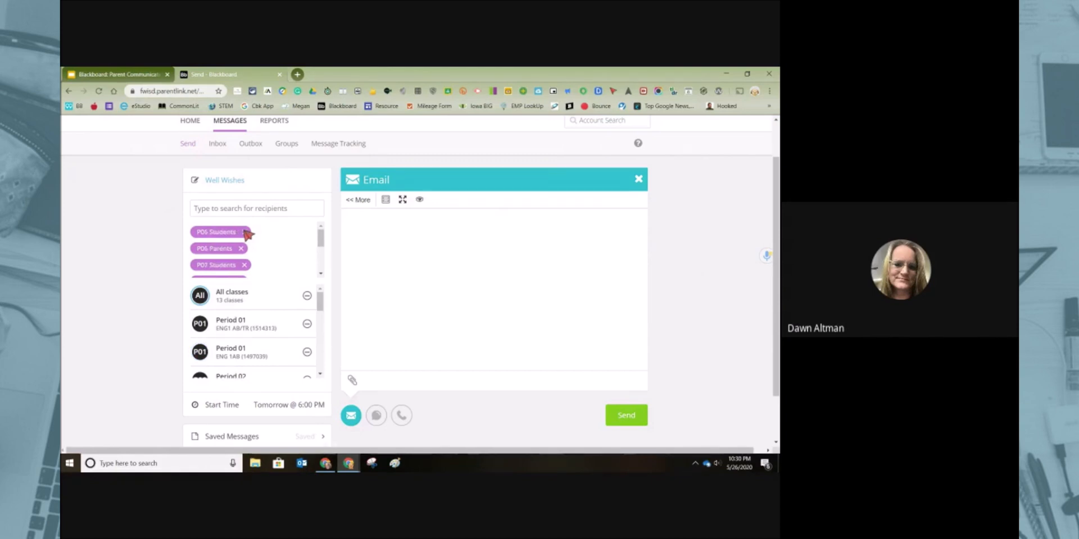
click(245, 232)
click(245, 232)
click(245, 232)
click(244, 232)
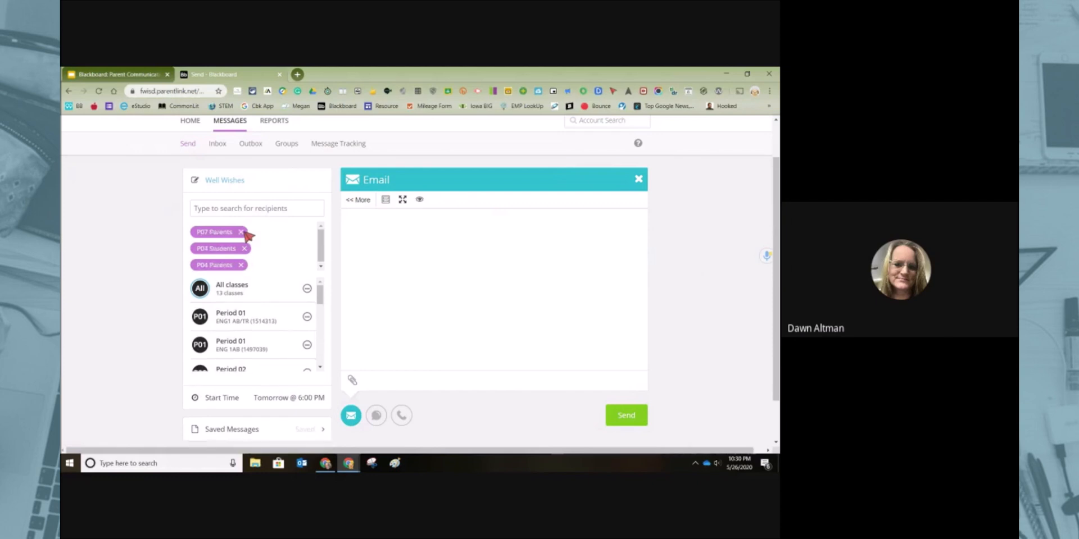
click(242, 232)
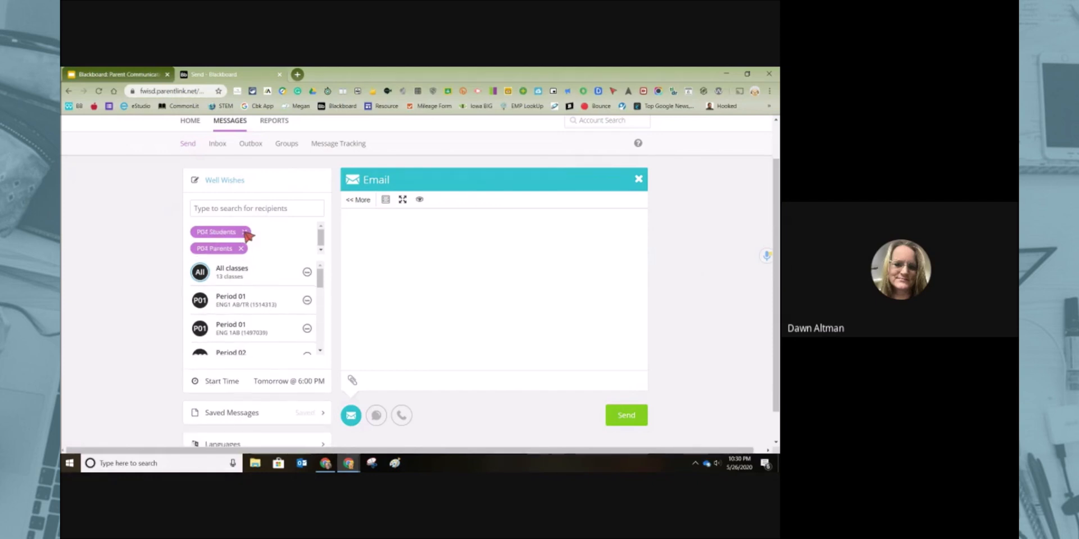
click(244, 232)
click(244, 232)
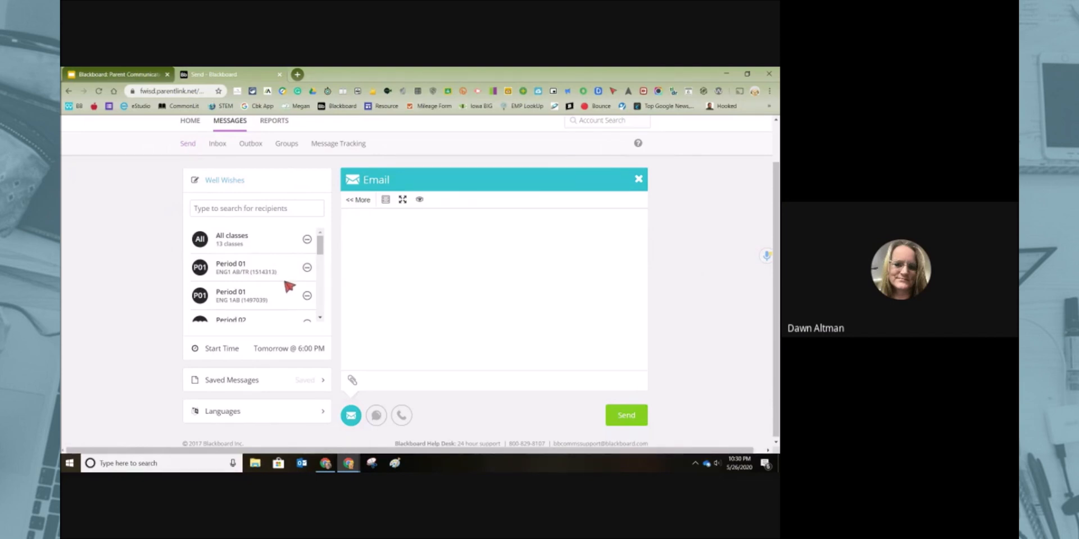
Add the students and parents of both Period 01 classes, ENG1 AB/TR and ENG 1AB, as recipients.
scroll(288, 286, down, 1)
scroll(289, 287, up, 1)
click(253, 272)
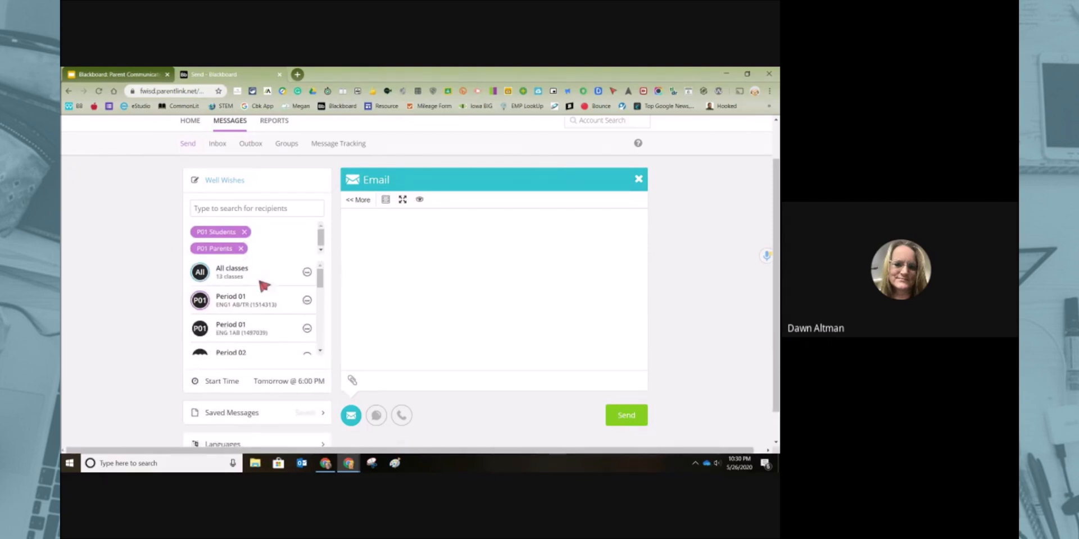
click(238, 331)
click(229, 334)
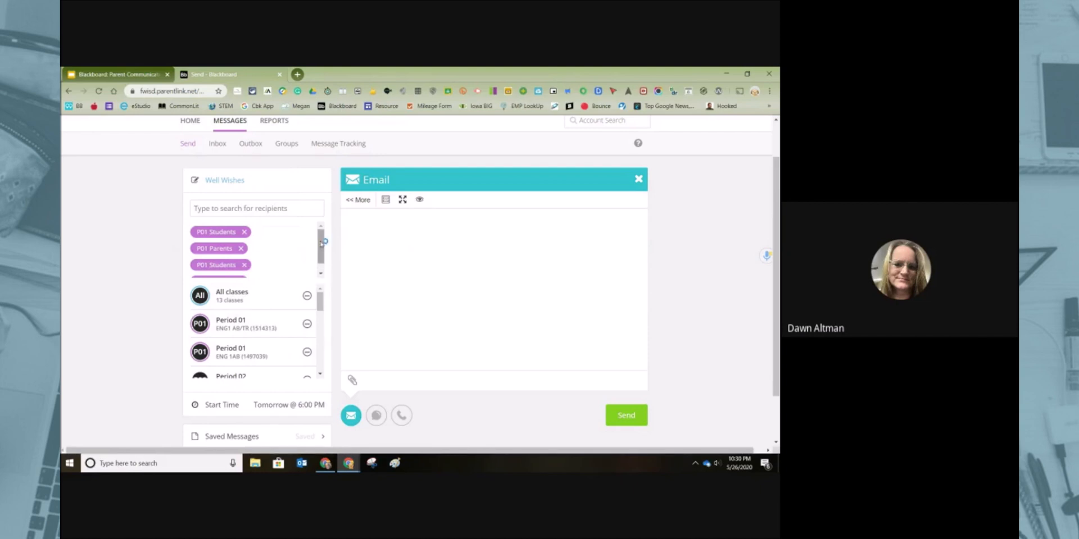
drag(322, 244, 322, 243)
Review the individual students and parents in the Period 01 ENG1 AB/TR class, then close the member list.
click(306, 325)
click(307, 325)
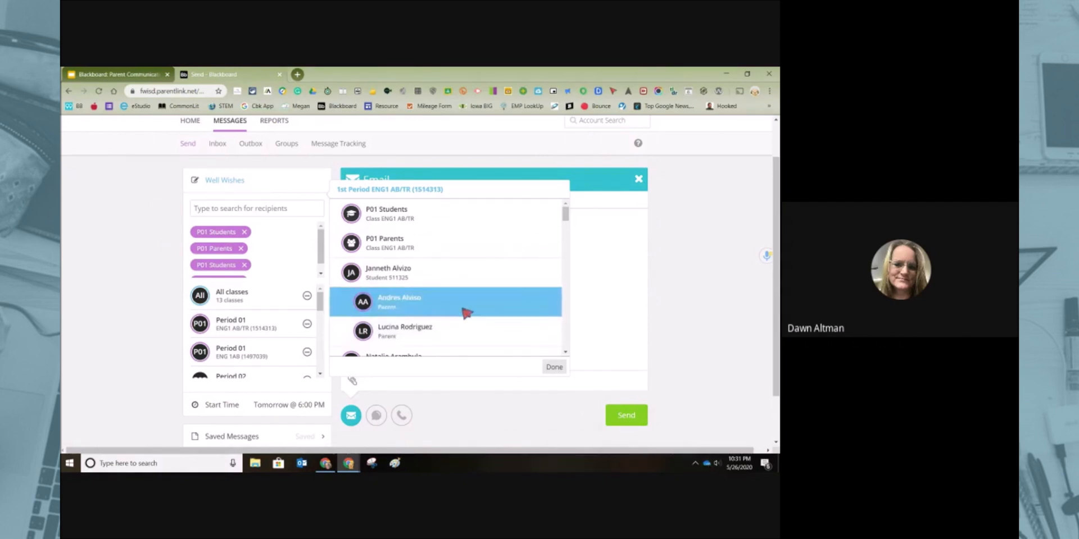
scroll(466, 313, down, 2)
scroll(466, 313, down, 4)
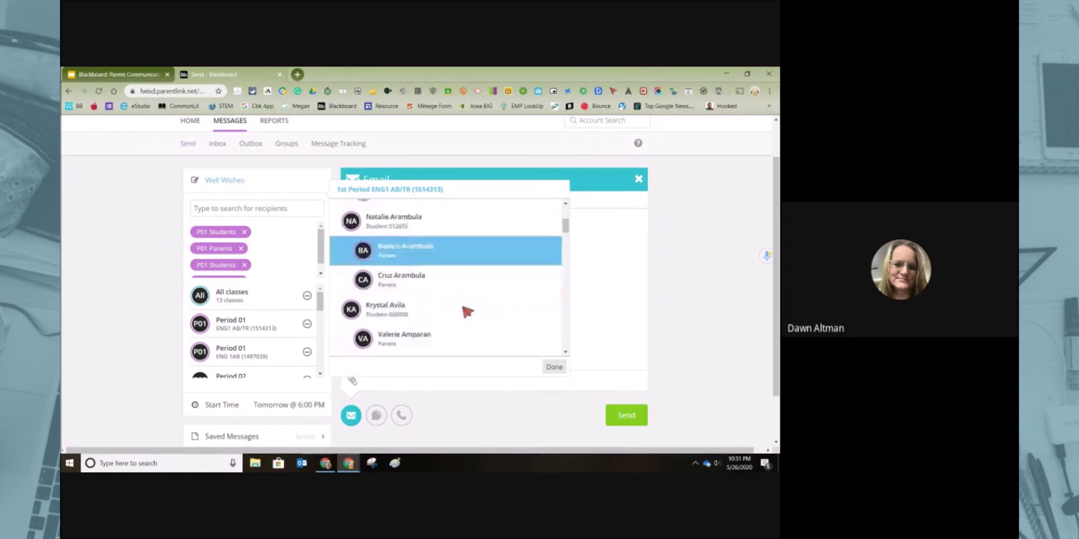
scroll(467, 312, down, 10)
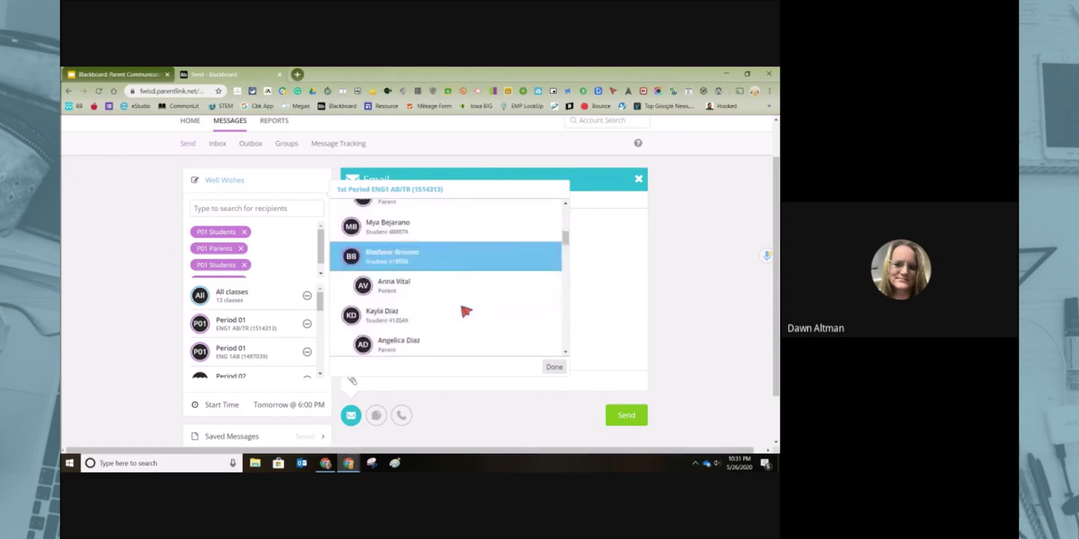
scroll(465, 310, up, 5)
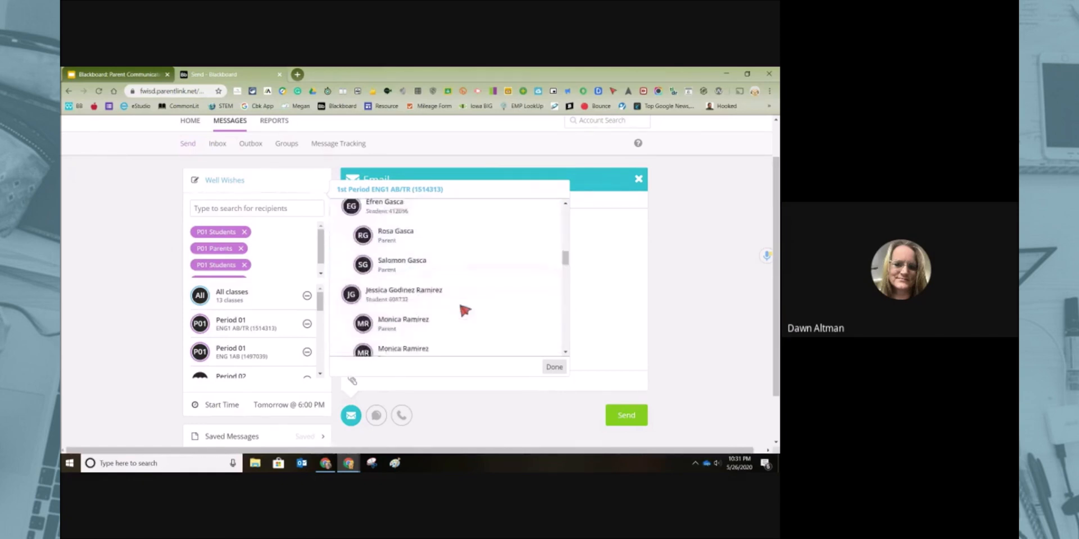
scroll(464, 311, up, 5)
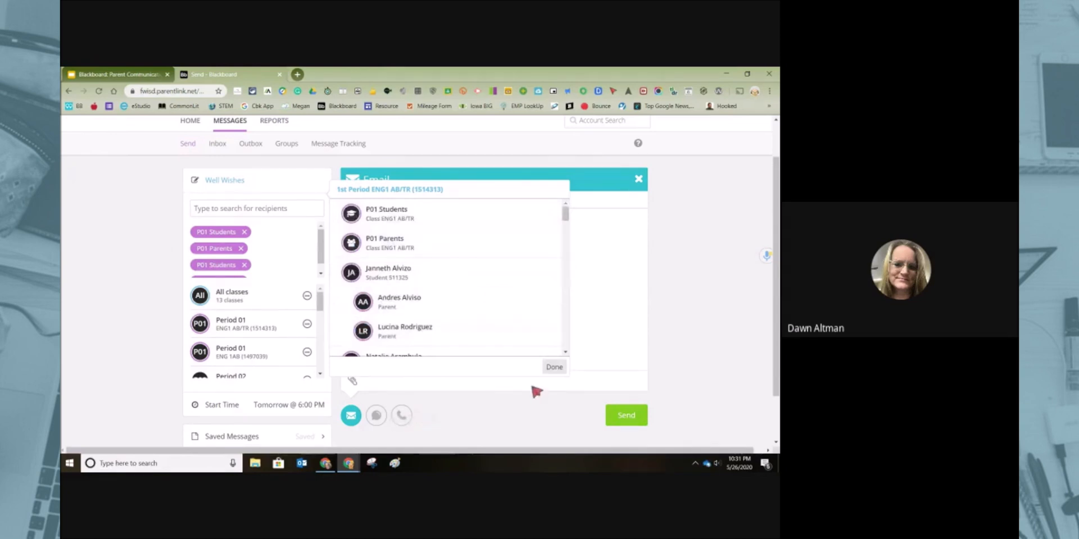
click(554, 368)
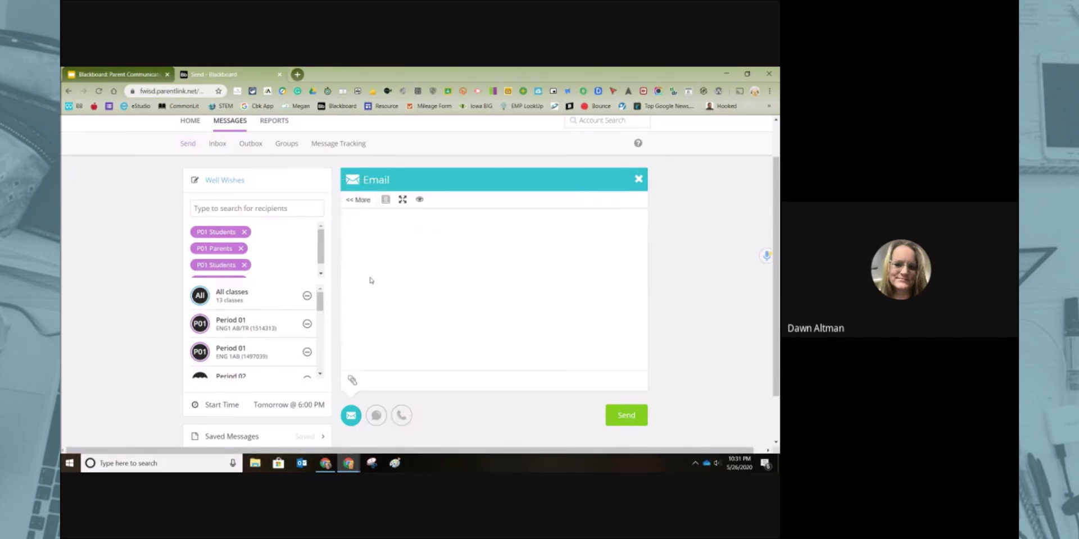
Exclude the first listed student of the Period 01 ENG1 AB/TR class from the recipients and close the member list.
click(308, 324)
click(308, 325)
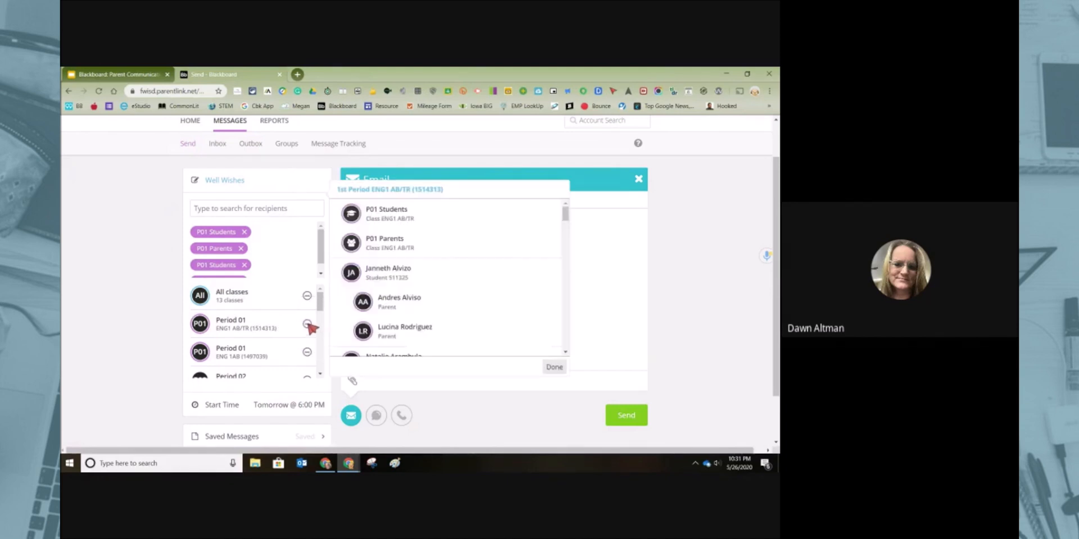
click(446, 279)
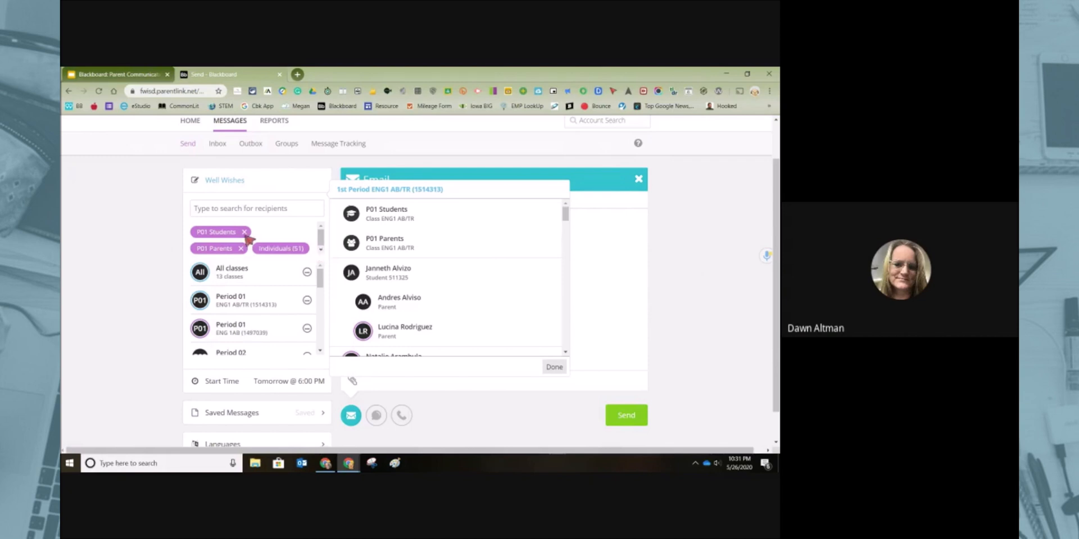
click(209, 299)
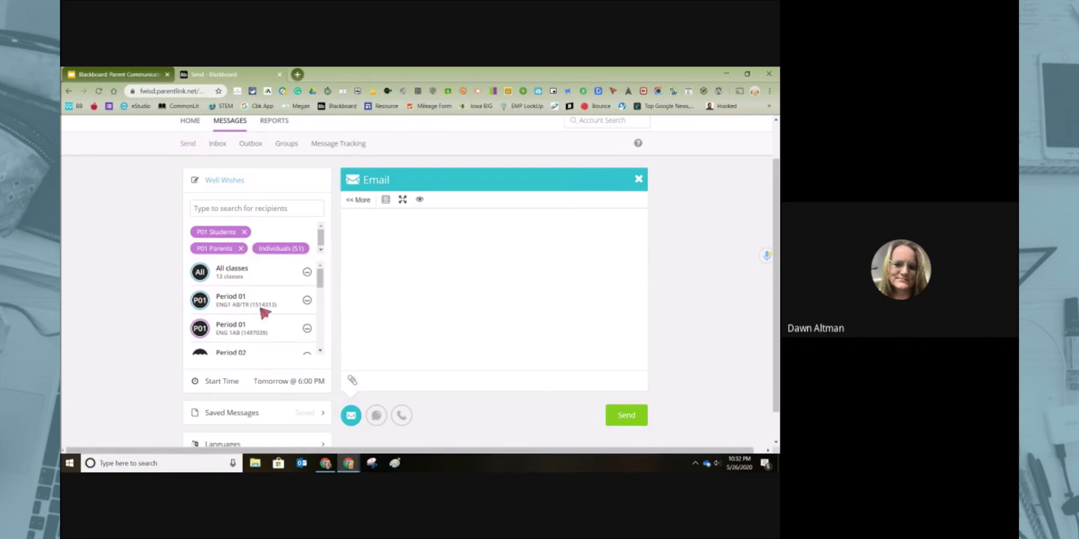
scroll(254, 318, down, 3)
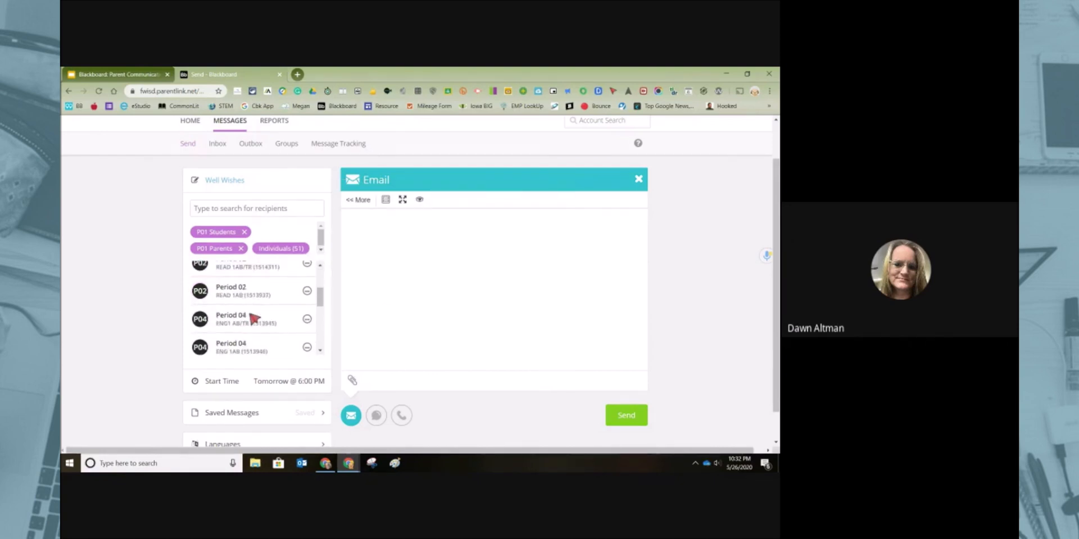
scroll(254, 318, up, 3)
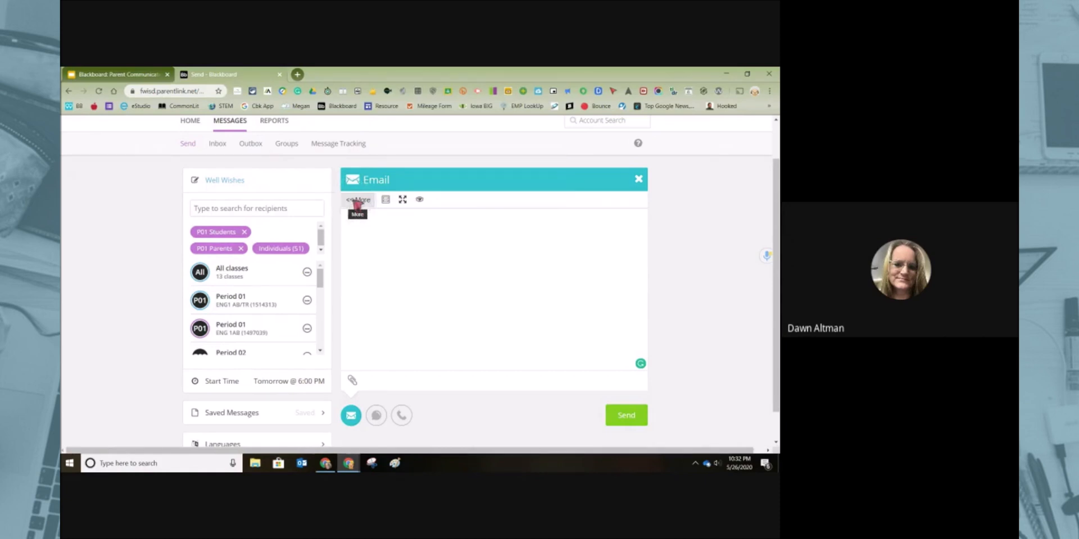
Expand the formatting tools and write the email body "Thank you for a wonderful year. It is sad we couldn't see each other one last time.".
click(356, 202)
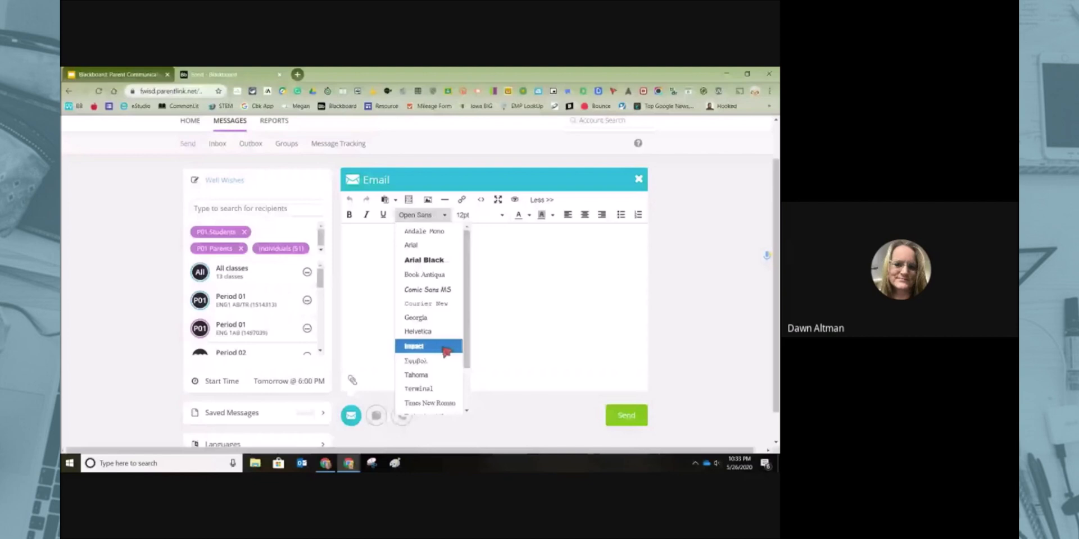
click(522, 250)
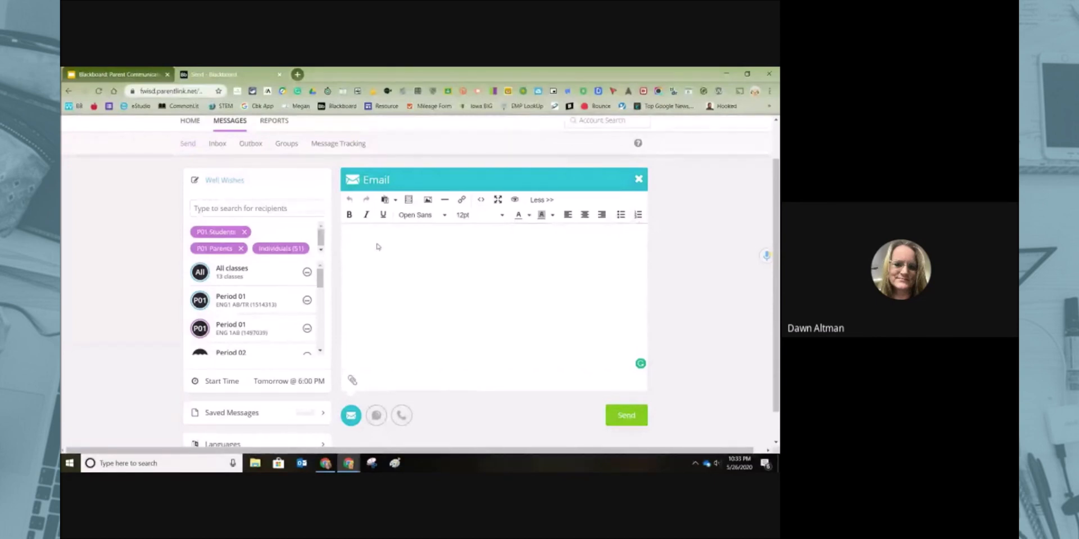
text(Thank you)
text( fe)
text(r )
text(a wonderful ye)
text(ar. It is sa)
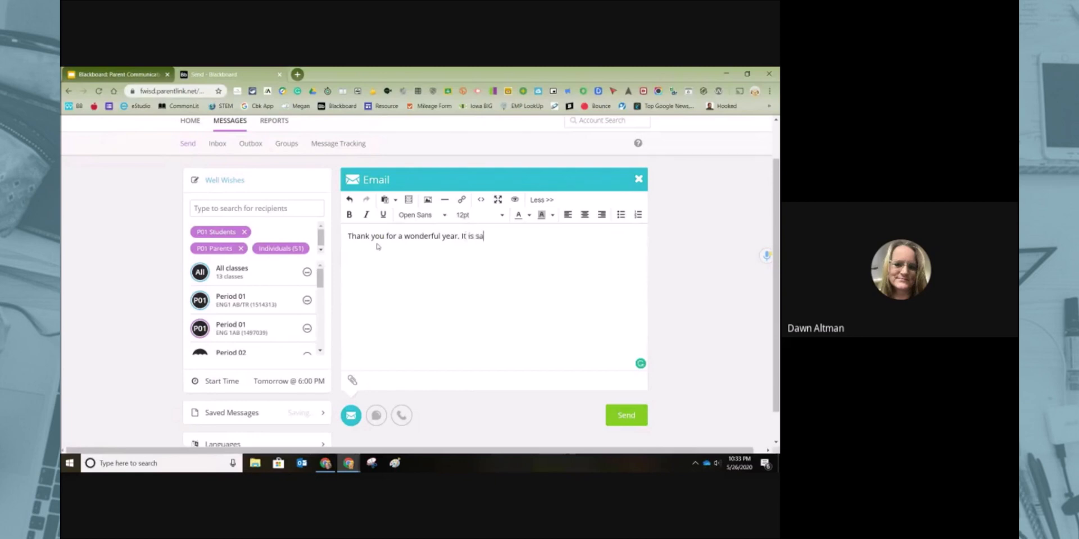
text(d we c ouldn't see eachonter)
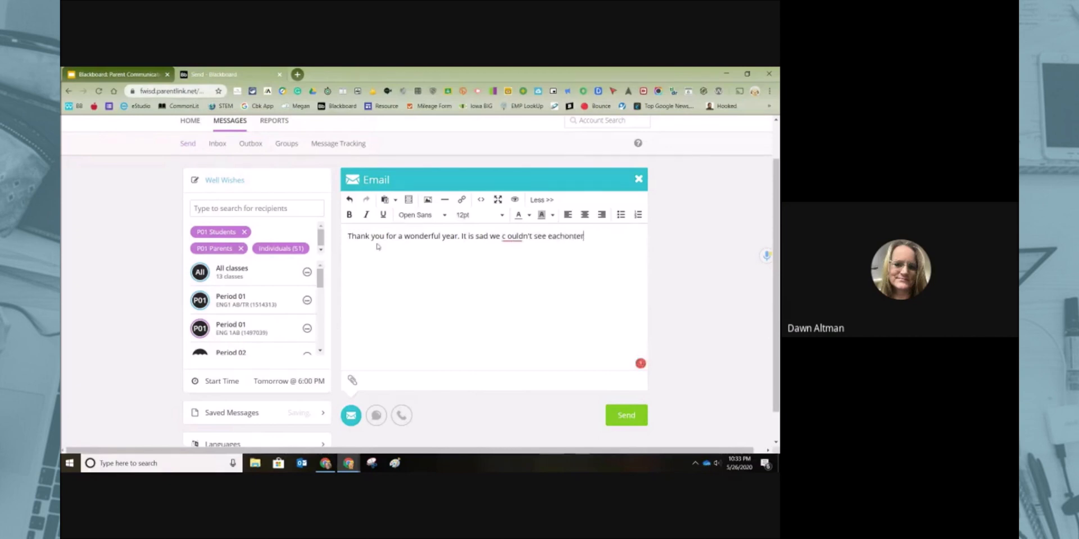
key(BackSpace)
text(other one last time.)
mouse_move(504, 236)
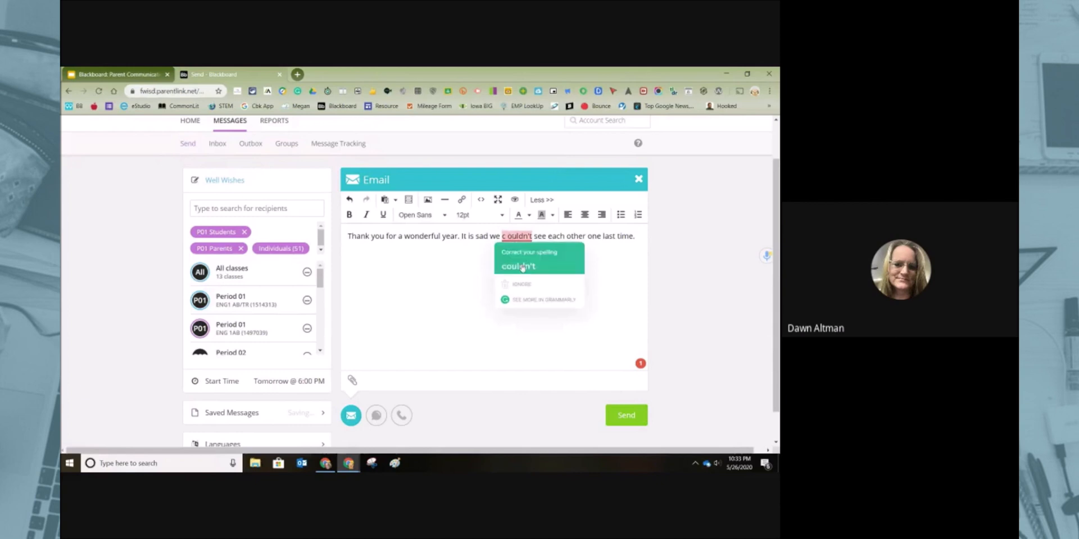
click(519, 266)
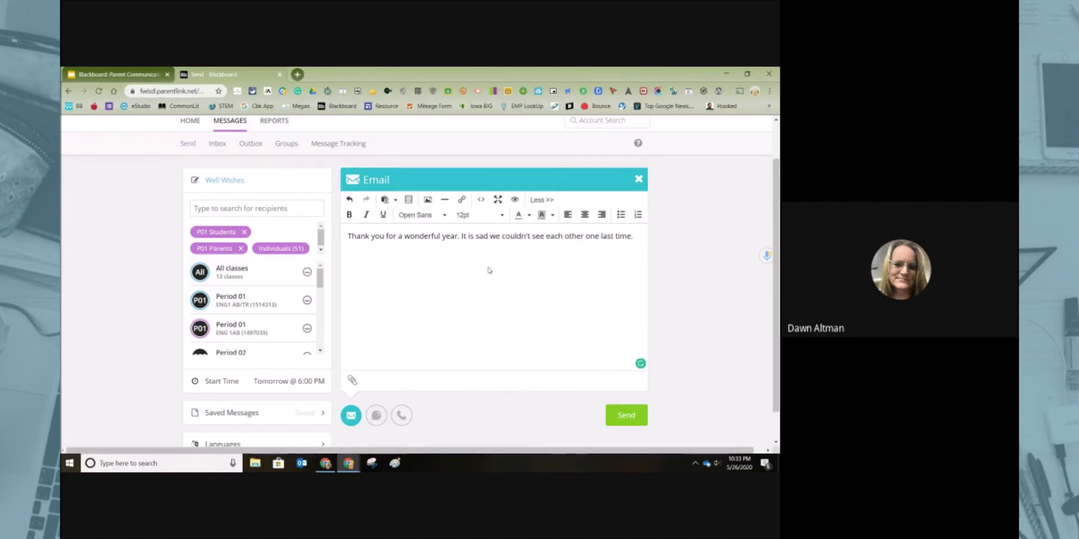
Attach the DiG IN Website Signatures file from the Documents folder to the email and remove the attachment again.
click(352, 381)
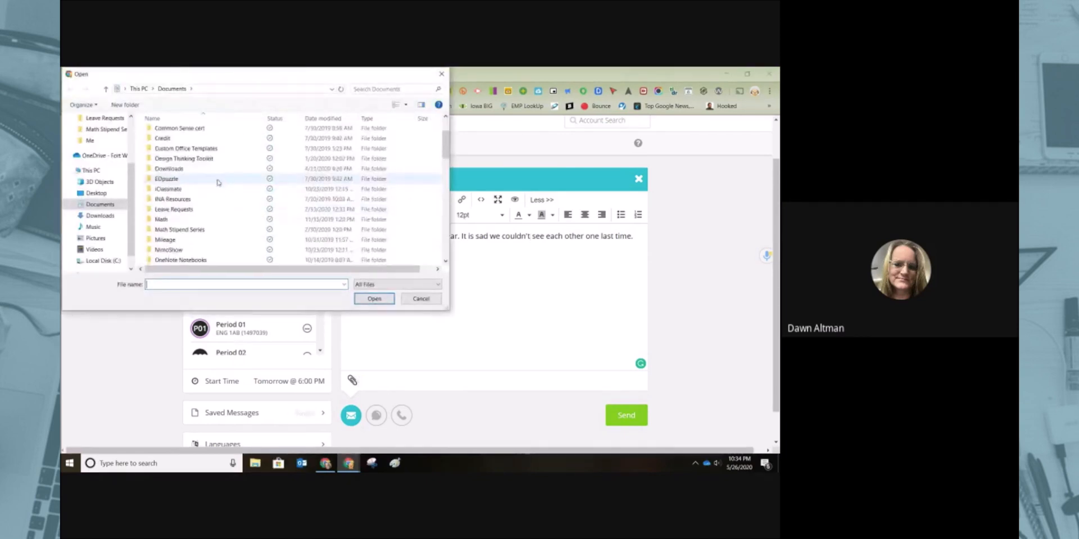
scroll(218, 182, down, 4)
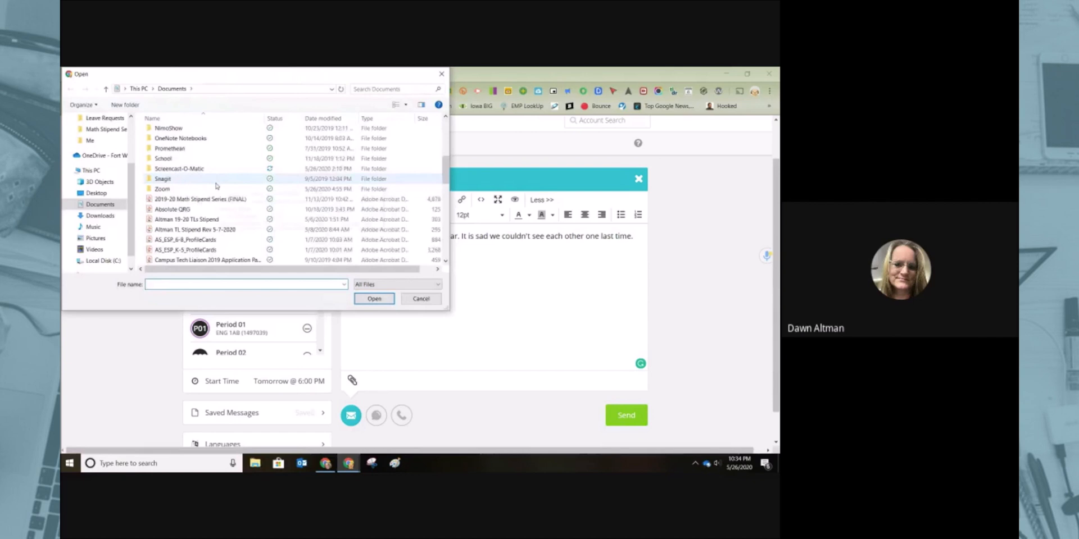
scroll(191, 207, down, 1)
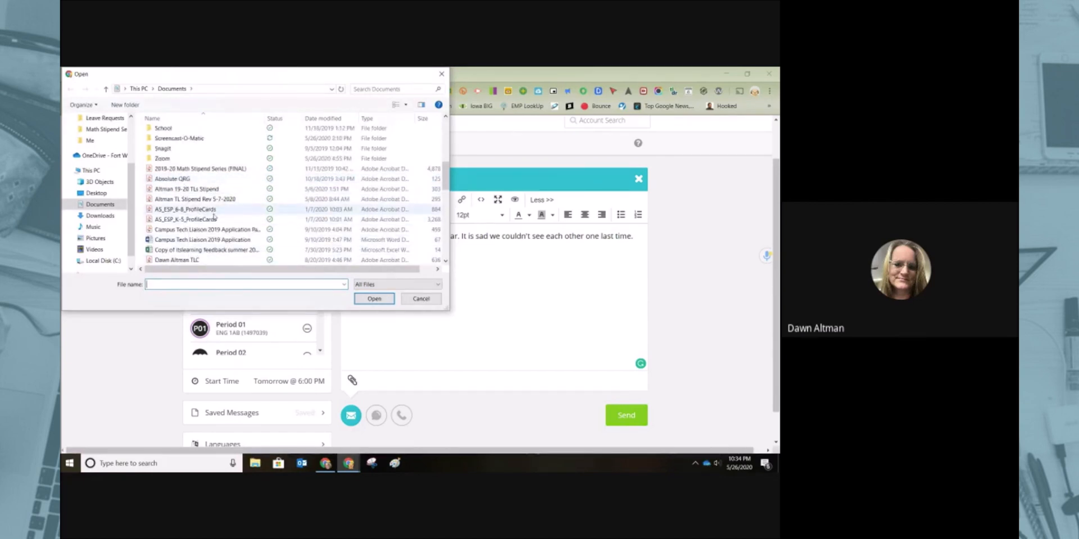
scroll(214, 216, down, 3)
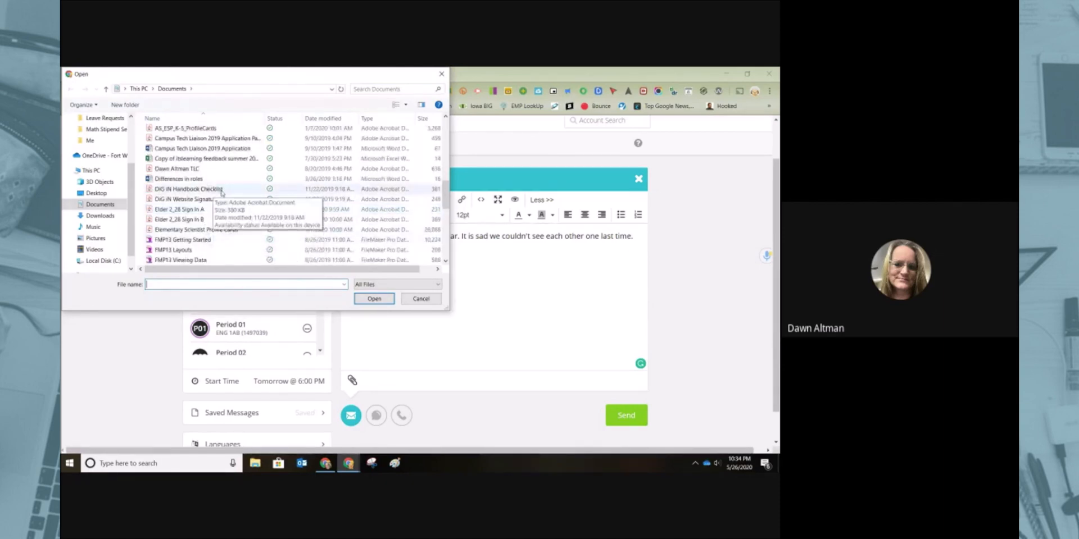
click(223, 199)
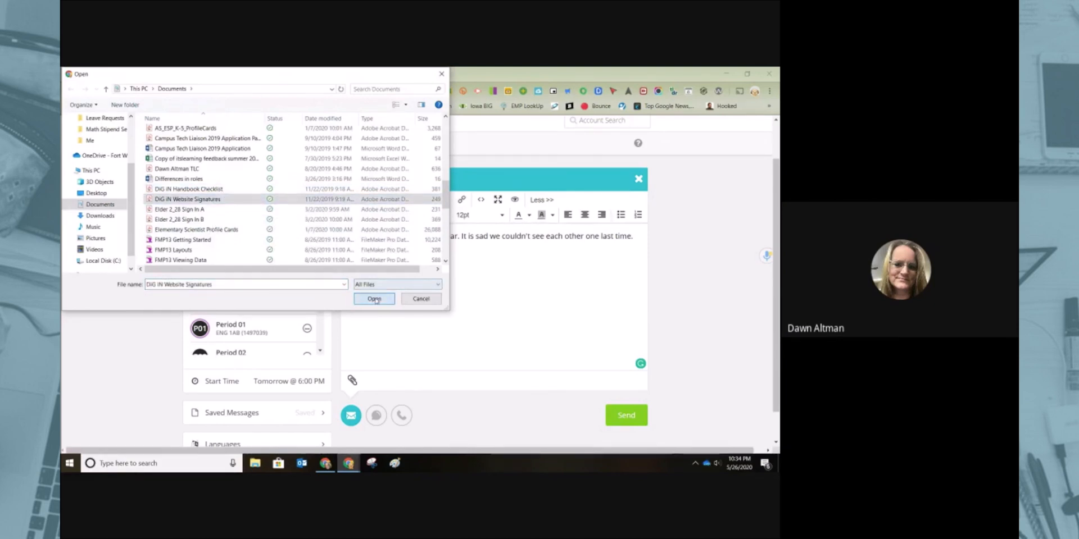
click(374, 299)
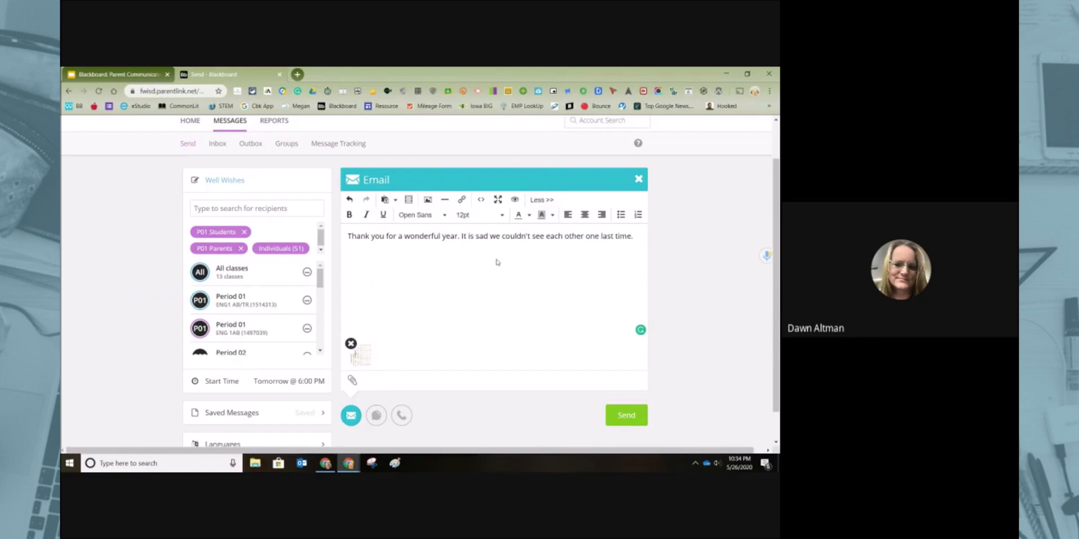
click(351, 344)
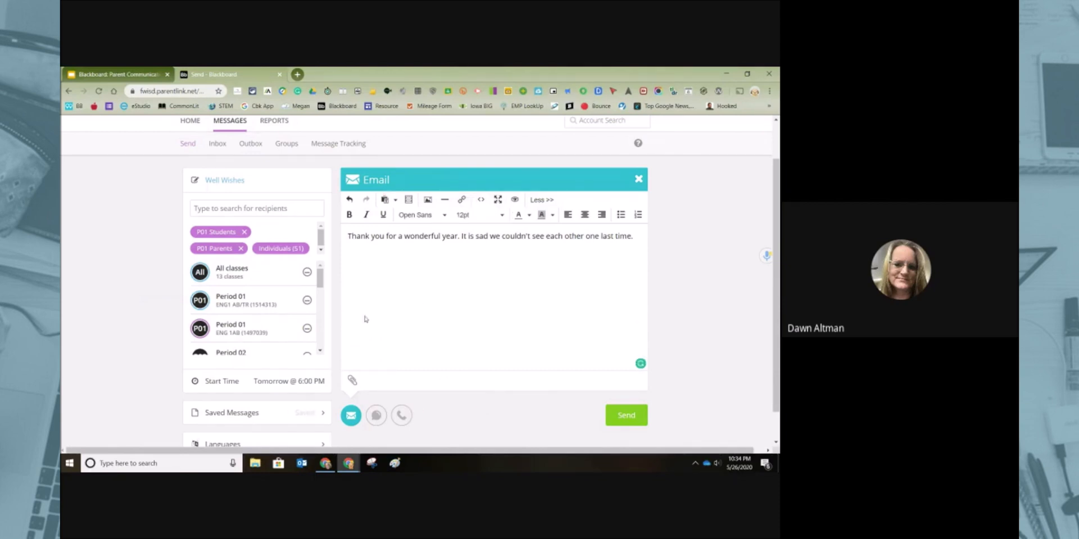
click(262, 178)
click(252, 183)
scroll(254, 328, down, 4)
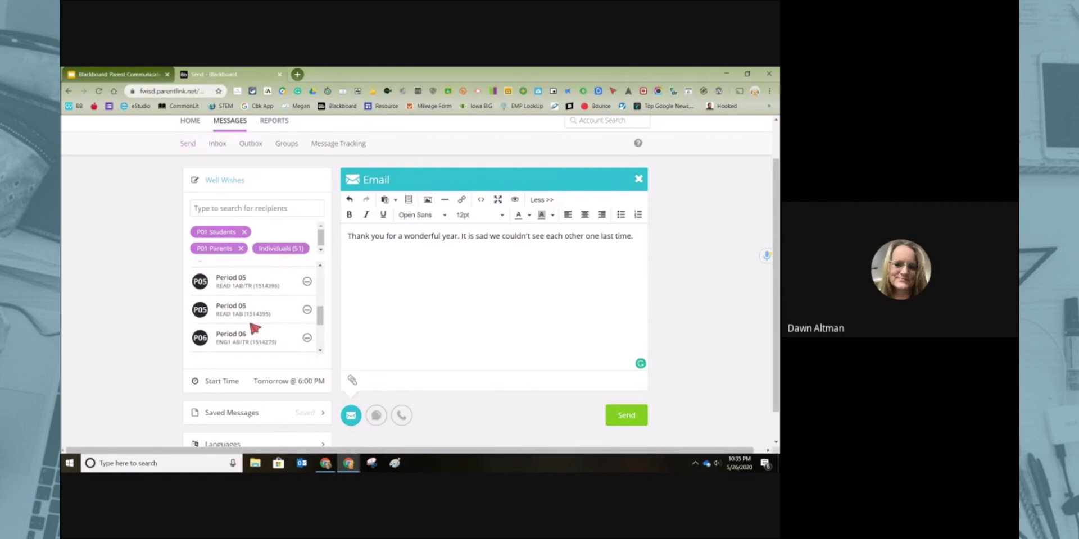
scroll(254, 328, up, 6)
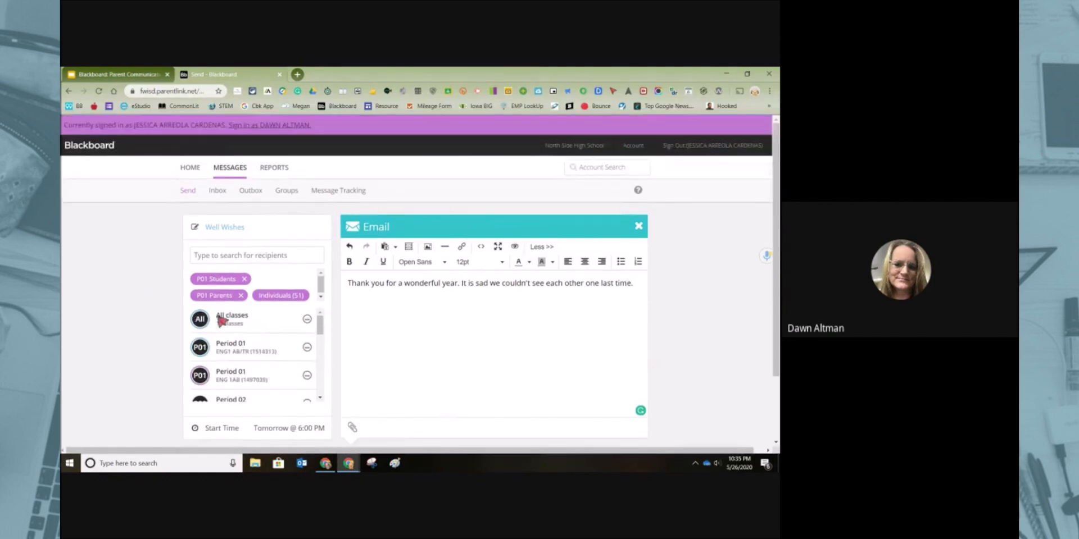
scroll(155, 340, down, 3)
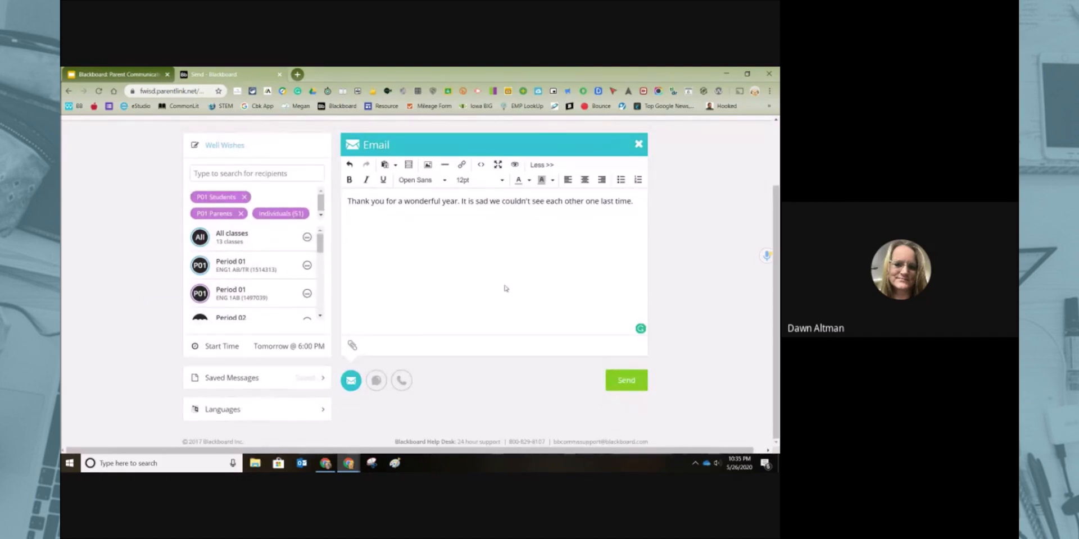
Collapse the formatting tools, preview the email message and close the preview.
click(545, 167)
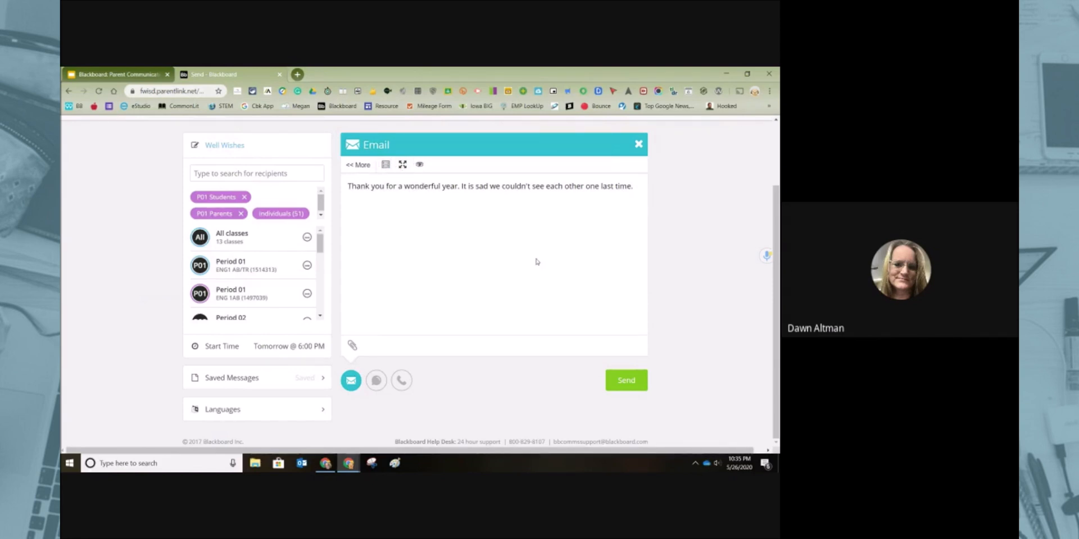
click(419, 164)
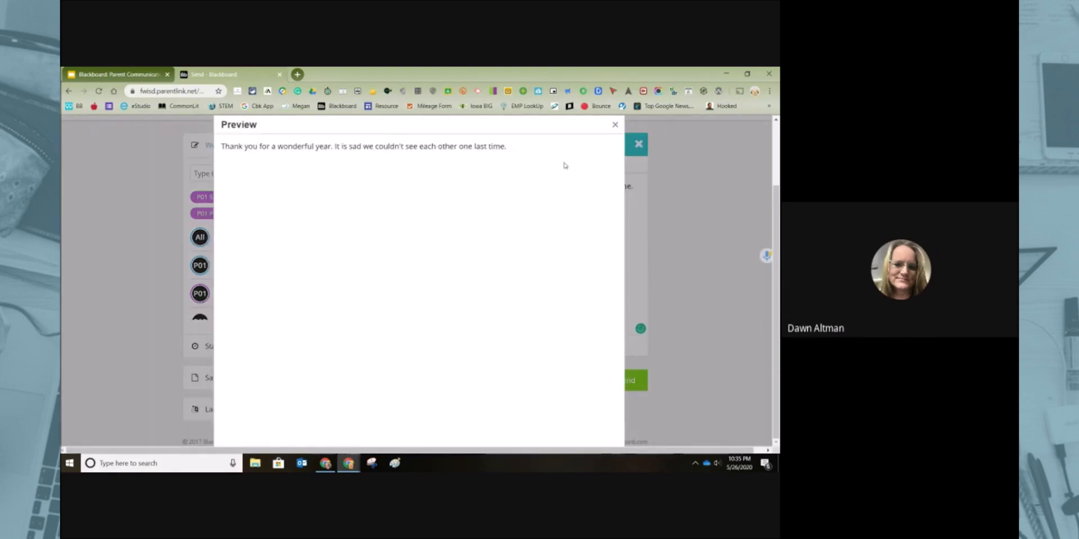
click(615, 124)
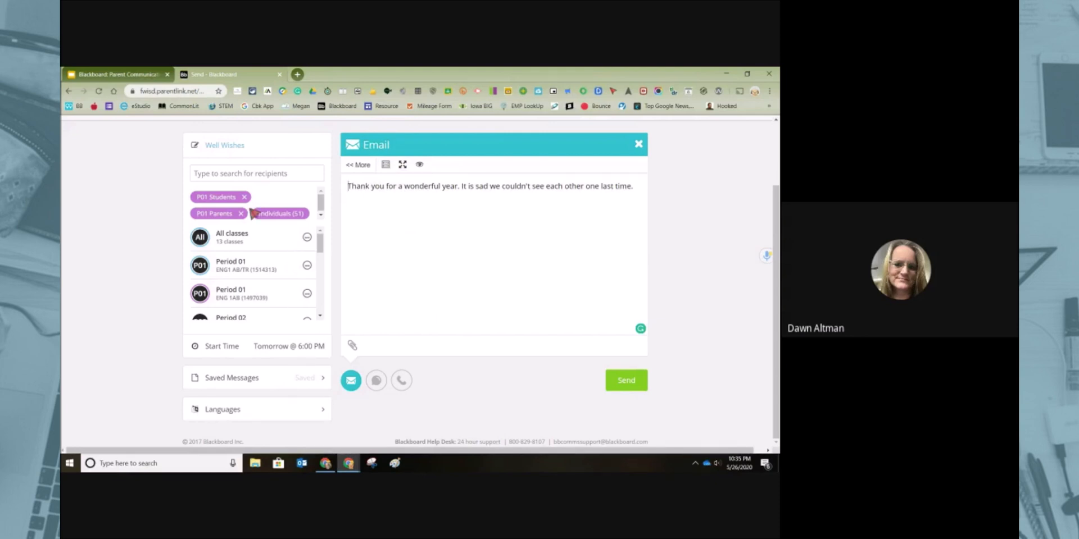
click(250, 146)
click(265, 198)
click(273, 348)
click(304, 350)
click(304, 350)
click(271, 352)
click(292, 348)
Open the message's start time options and examine the date calendar and the restricted sending hours.
click(276, 348)
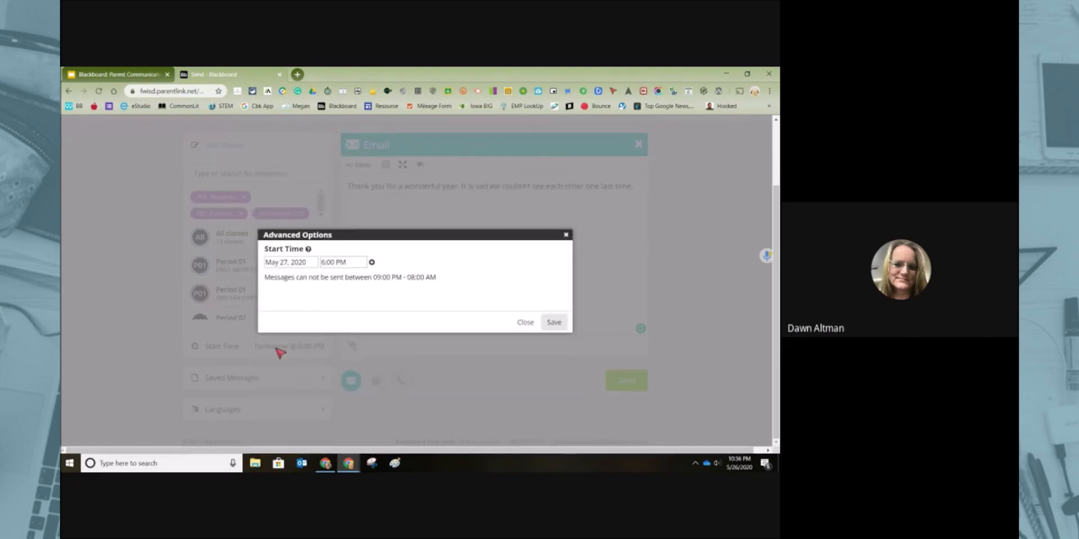
click(310, 263)
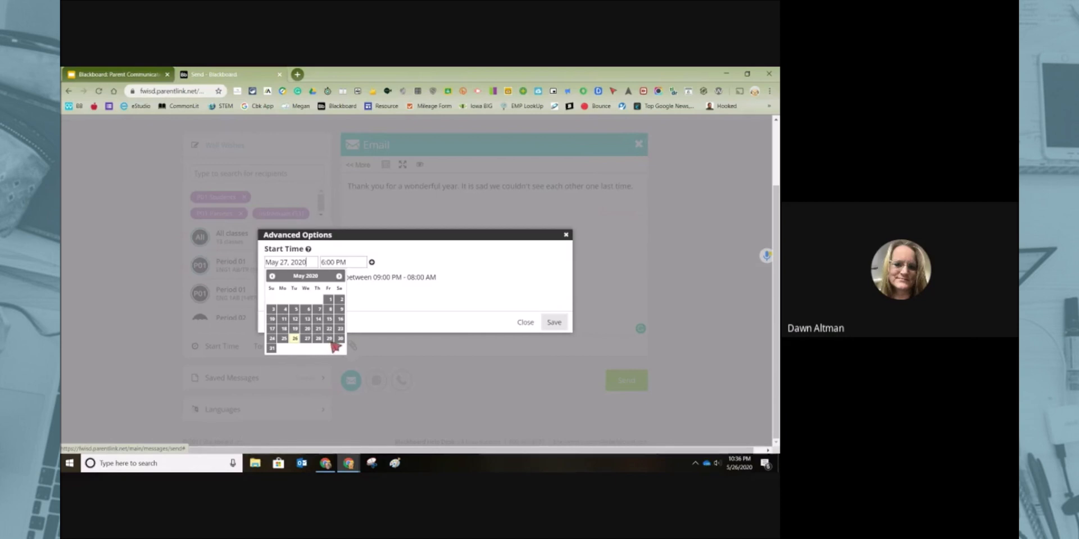
click(366, 312)
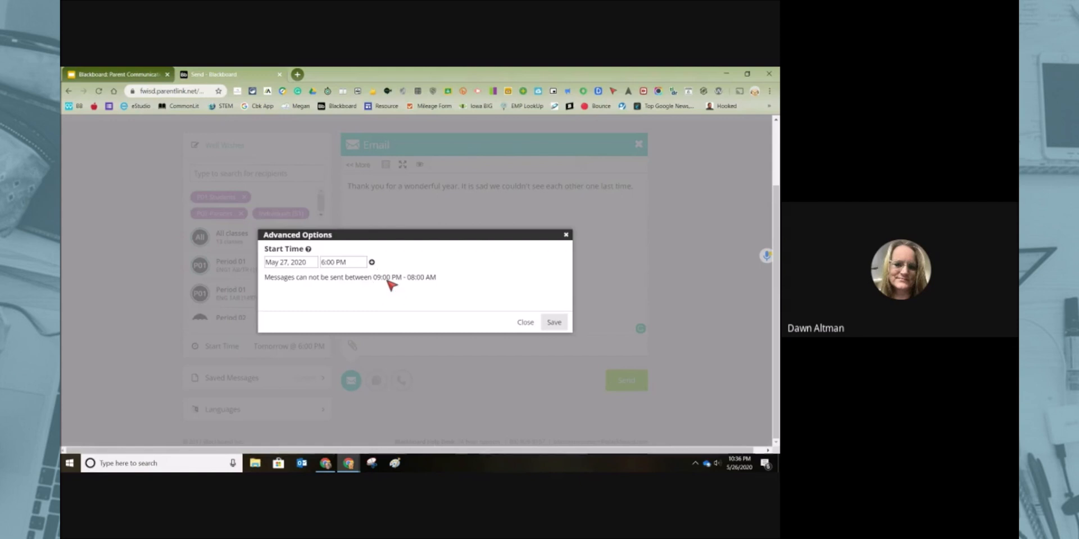
click(423, 278)
key(ctrl)
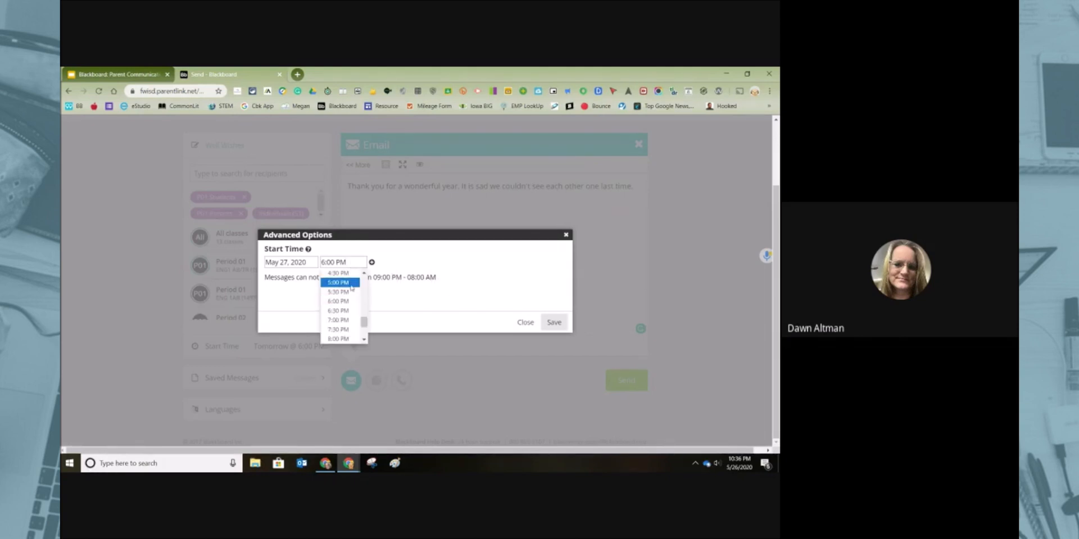
Try 8:00 AM as the start time, change it to 8:01 AM and save the options.
scroll(351, 309, up, 5)
scroll(352, 311, down, 2)
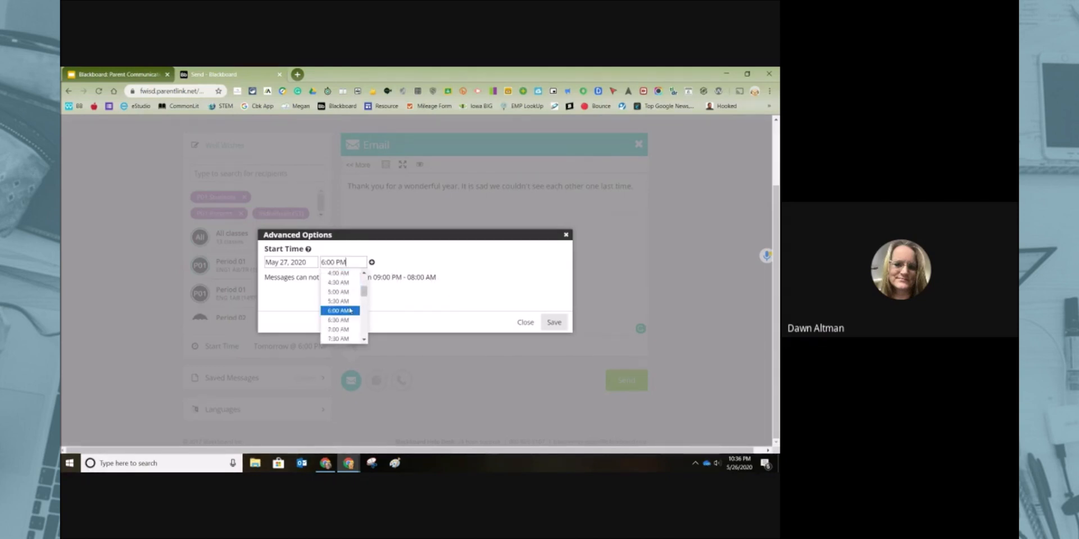
click(346, 305)
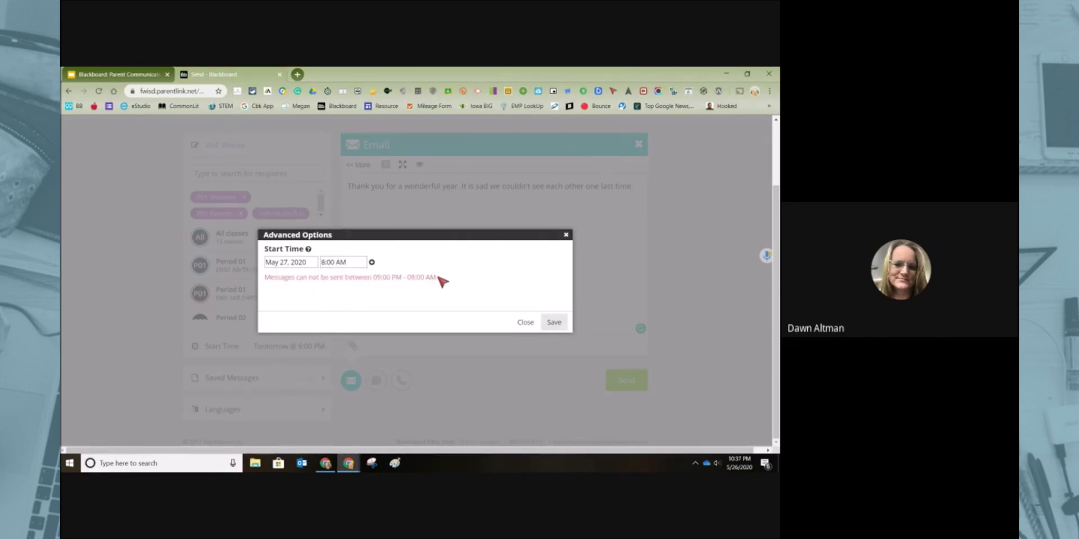
key(ctrl)
key(ctrl)
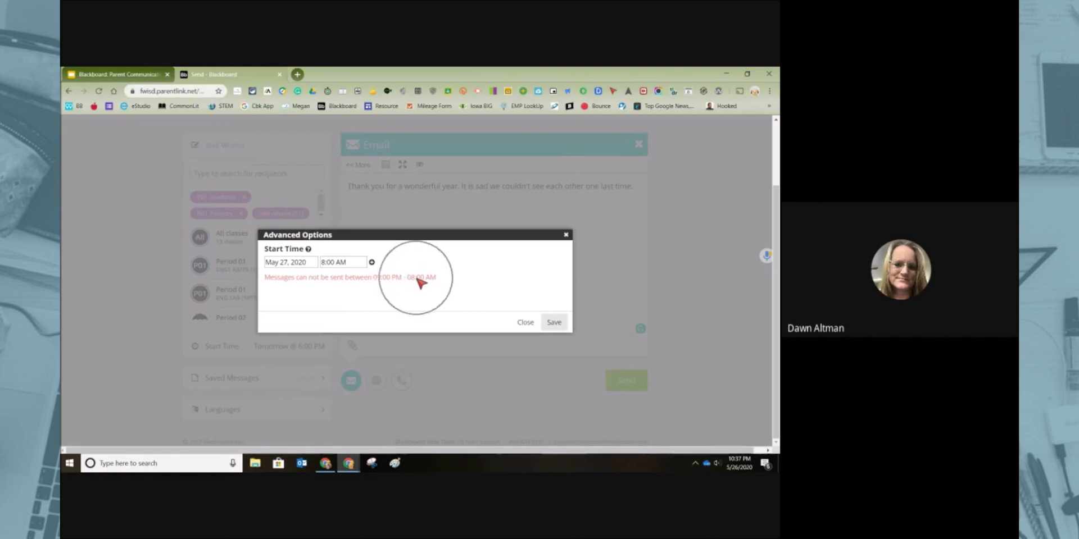
click(335, 262)
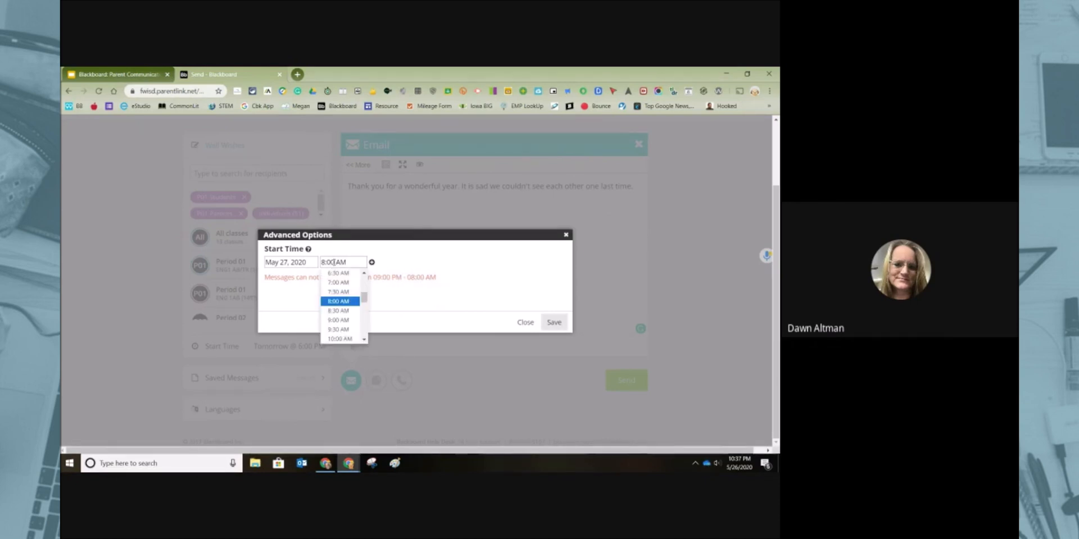
key(BackSpace)
text(1)
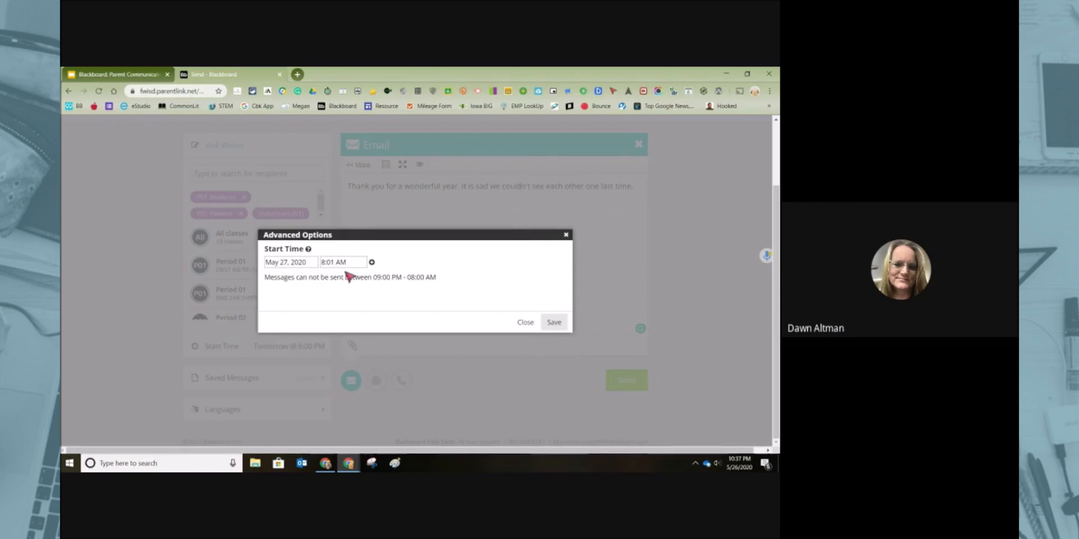
click(554, 323)
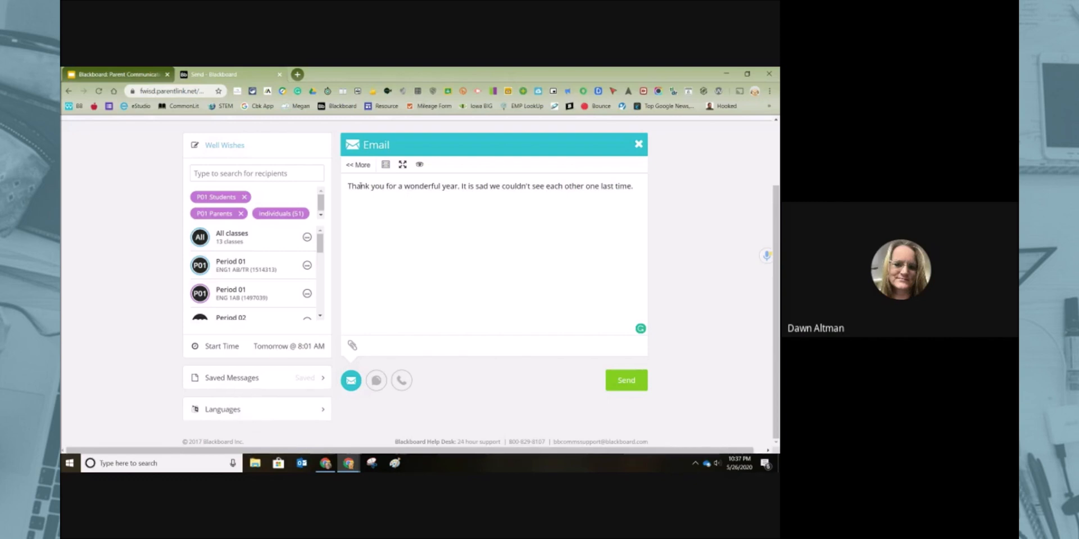
Add a Text/SMS version to the message, check its character limit and return to the email version.
drag(356, 186, 626, 185)
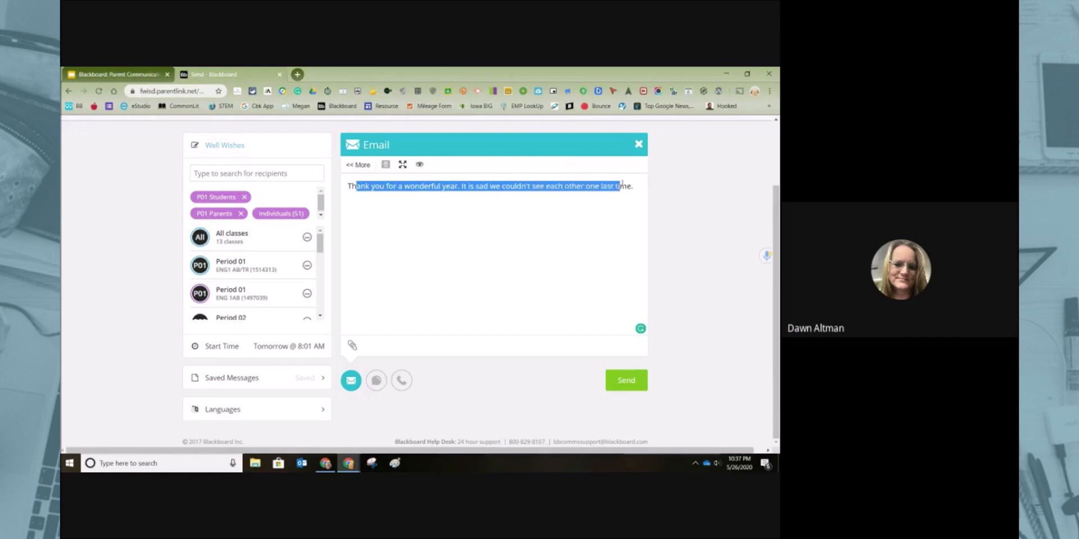
click(487, 236)
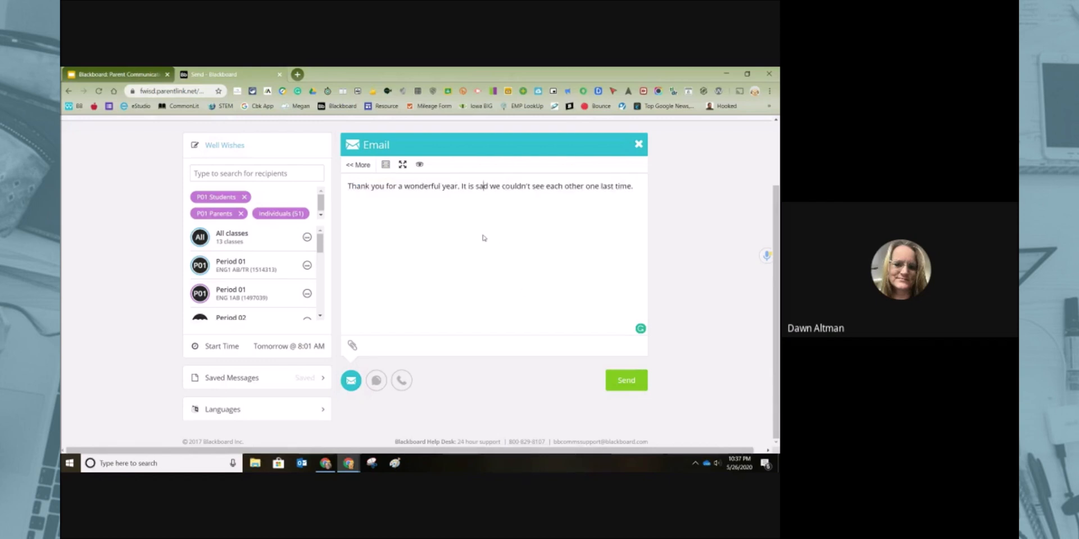
click(376, 382)
click(377, 382)
click(377, 383)
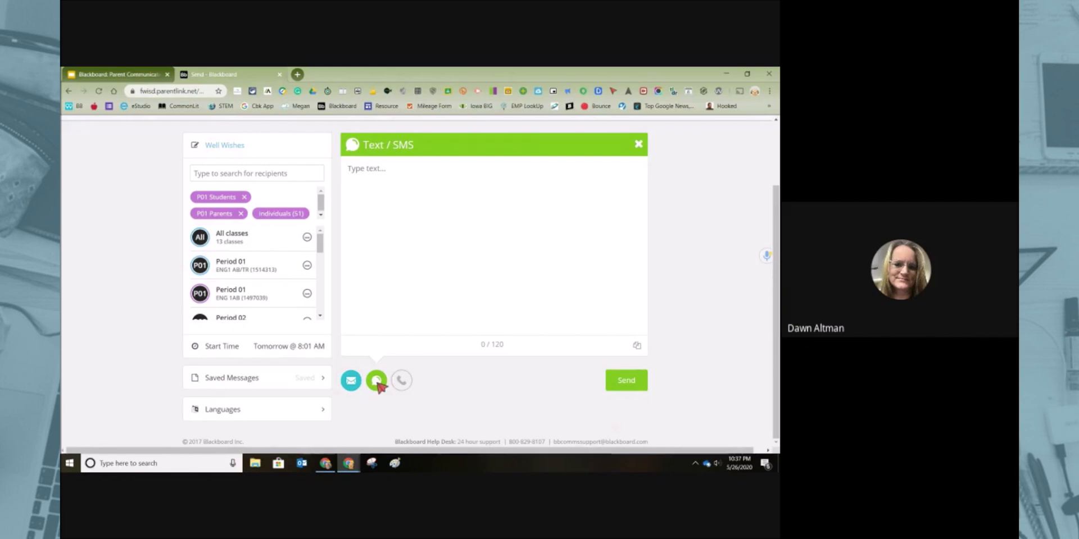
click(506, 351)
click(351, 381)
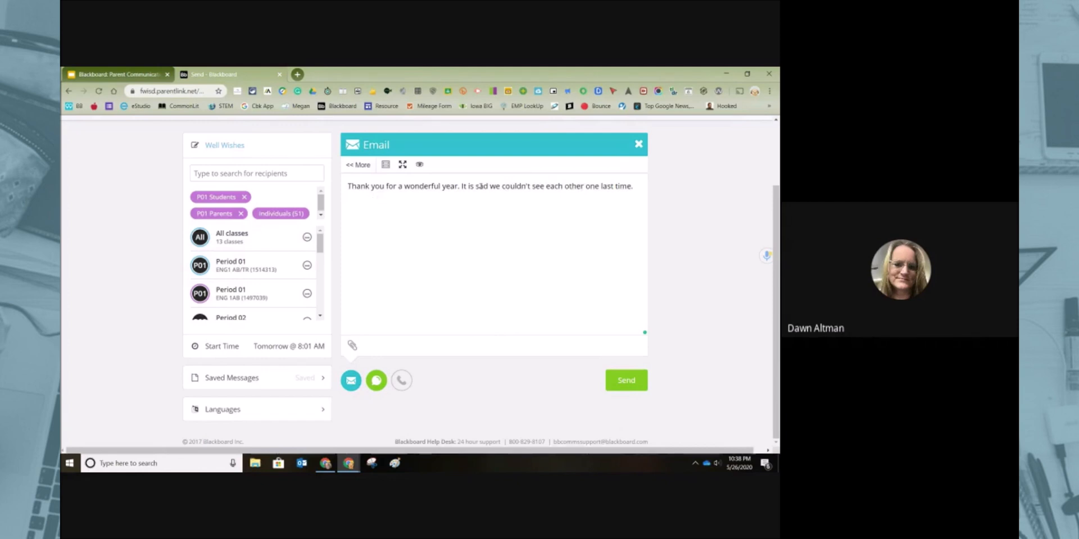
Copy the email content into the Text/SMS version, check its length and switch back to the email.
drag(520, 186, 419, 187)
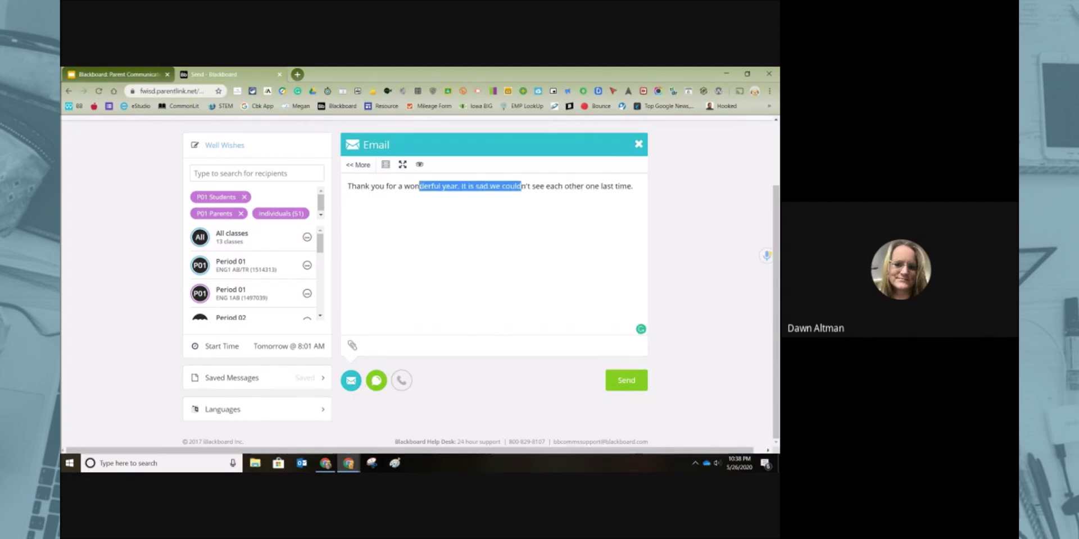
click(419, 222)
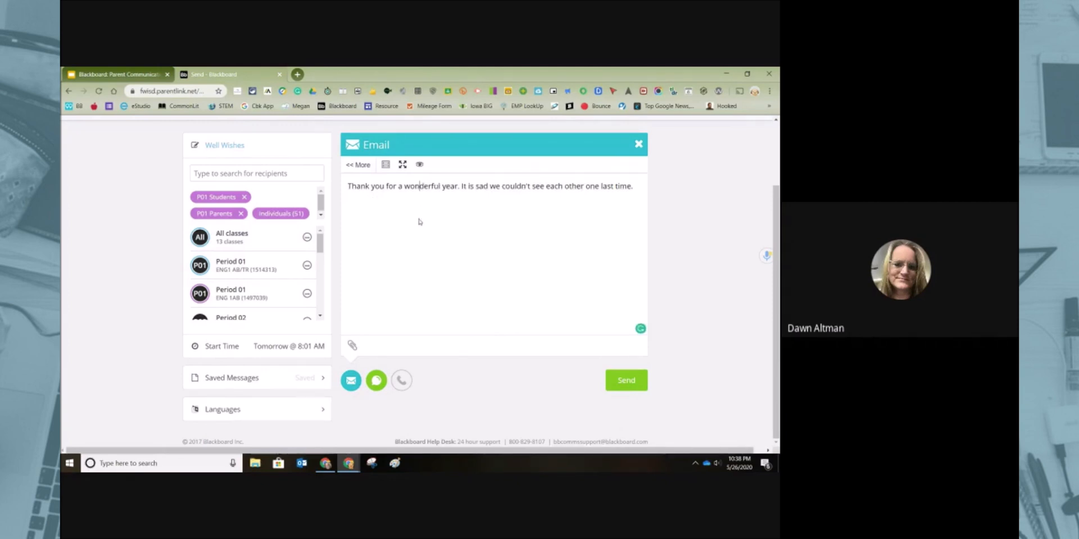
click(376, 382)
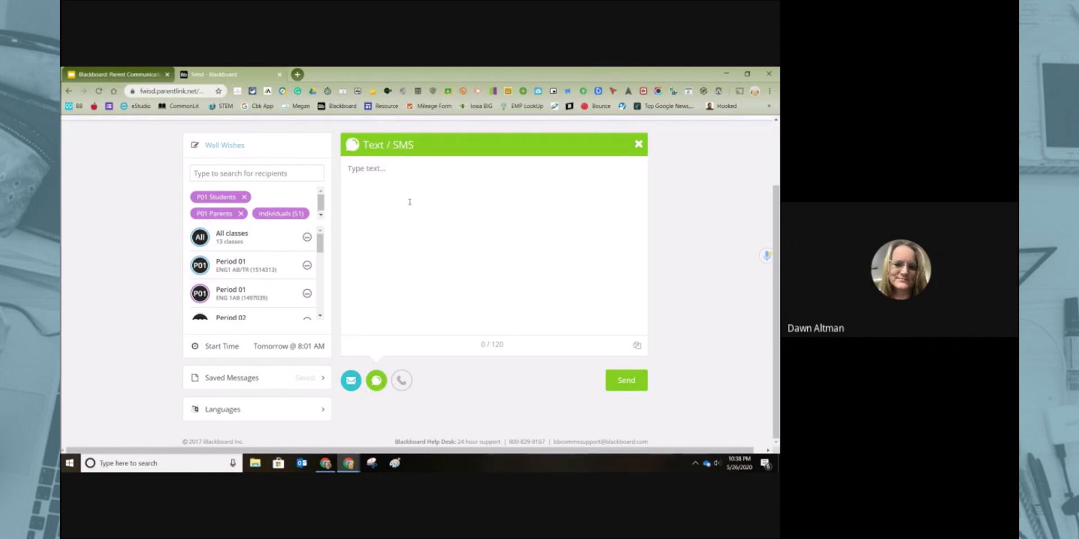
click(637, 346)
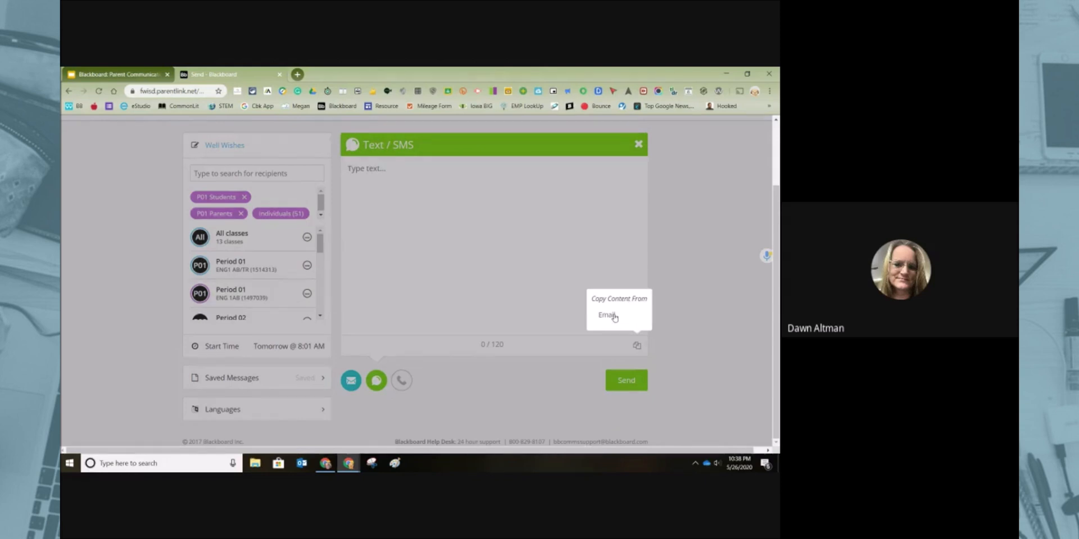
click(608, 316)
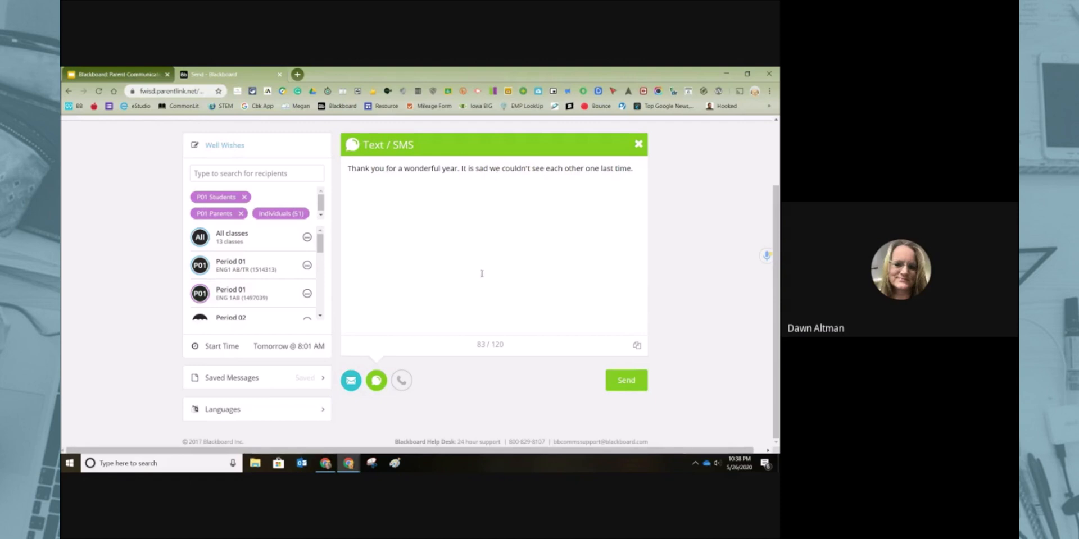
click(505, 353)
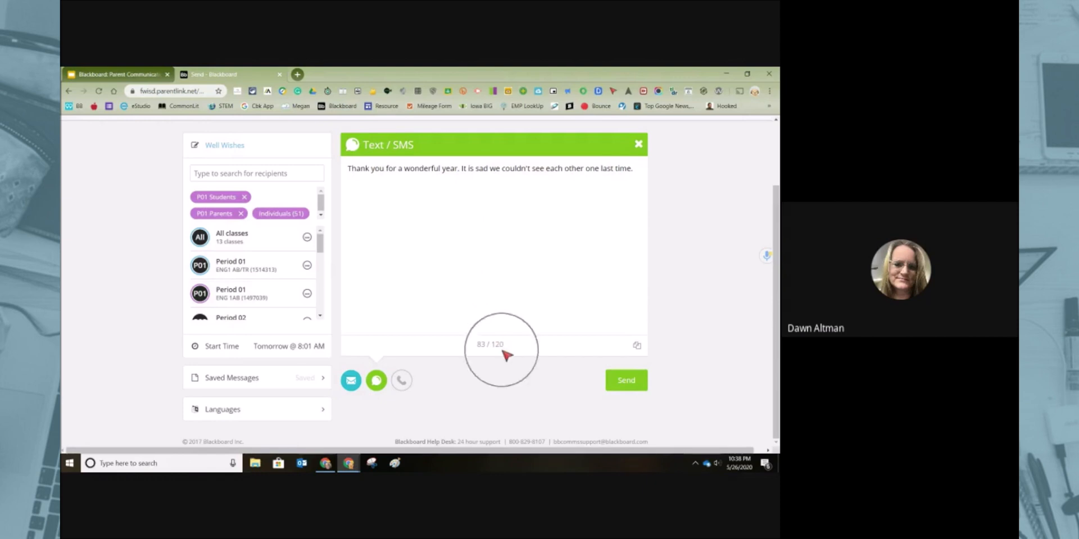
click(504, 352)
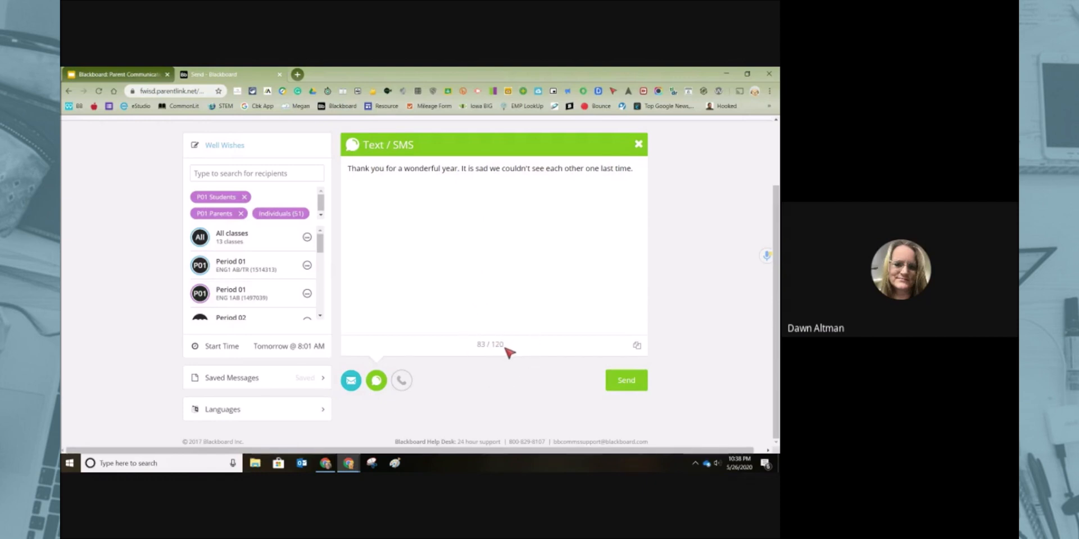
click(353, 383)
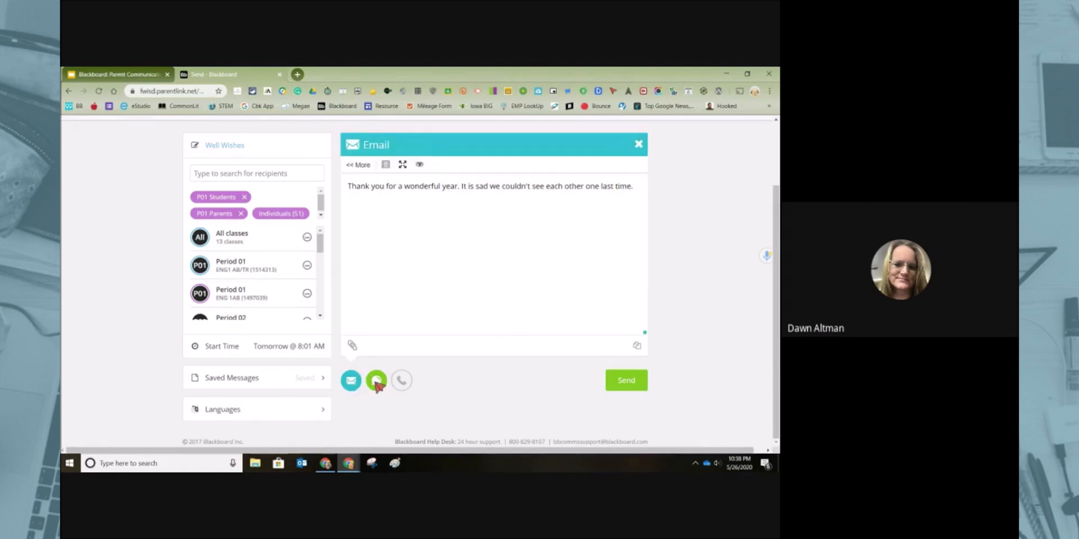
Check the Text/SMS version, add a Phone version to the message and copy the email content into its script.
click(377, 382)
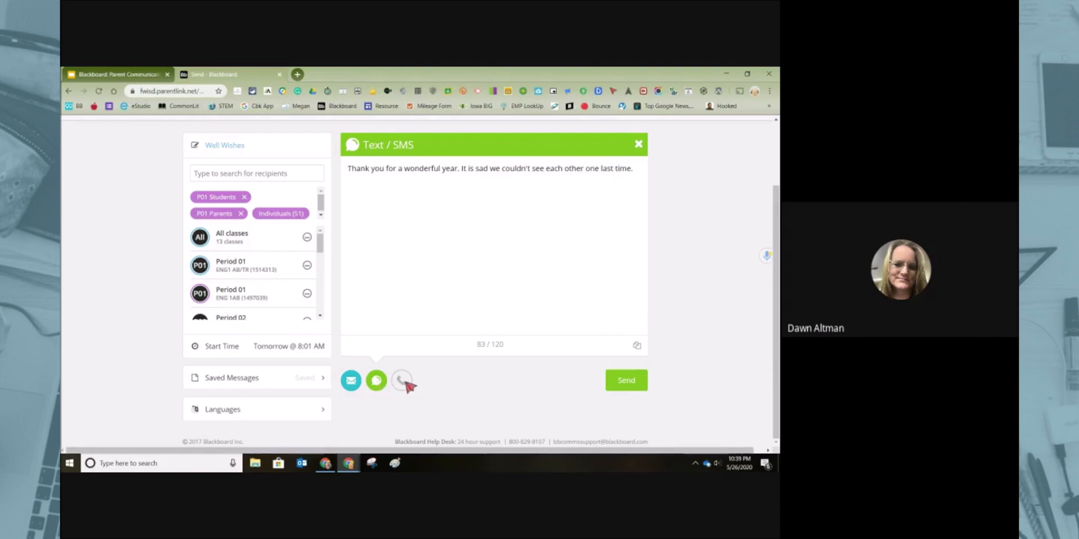
click(402, 381)
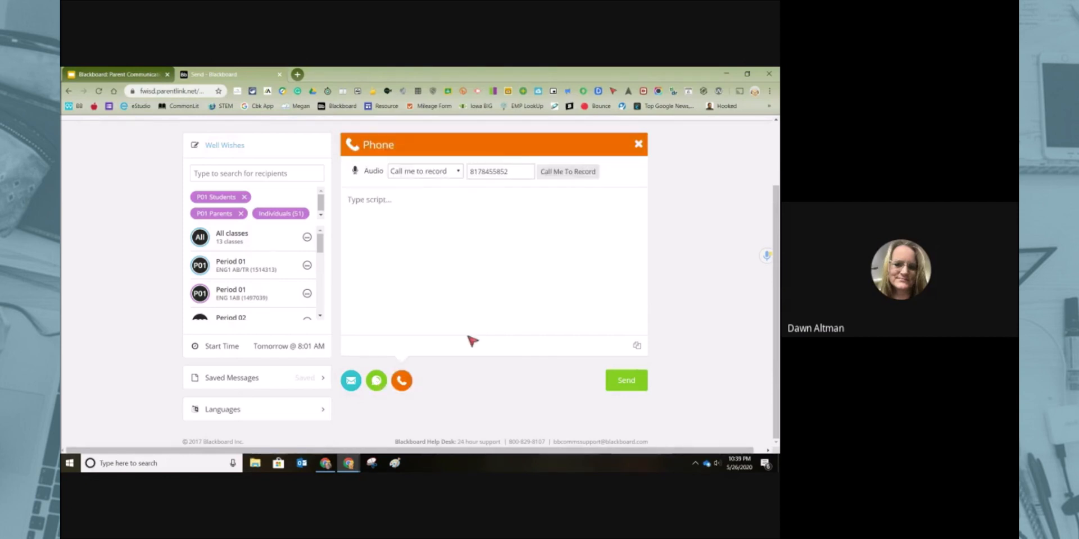
click(393, 201)
key(ctrl)
key(ctrl)
click(637, 346)
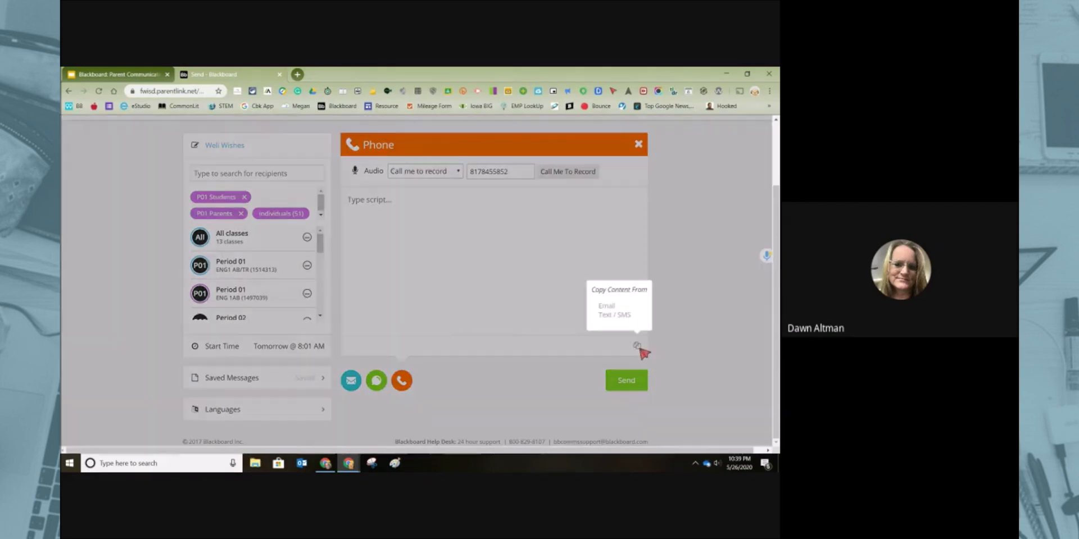
click(607, 307)
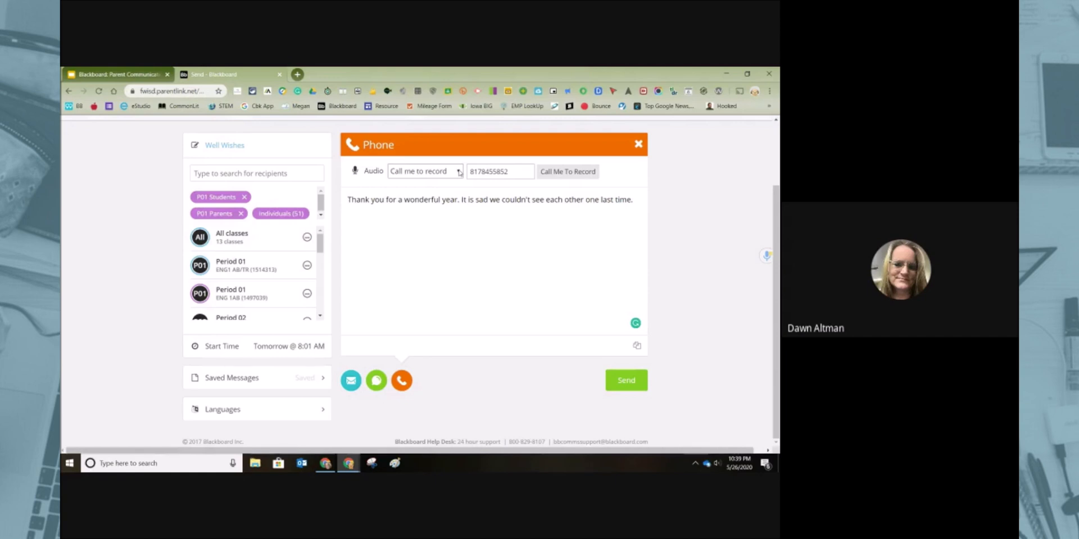
Try the Text to speech audio option for the phone message and switch back to Call me to record.
click(459, 172)
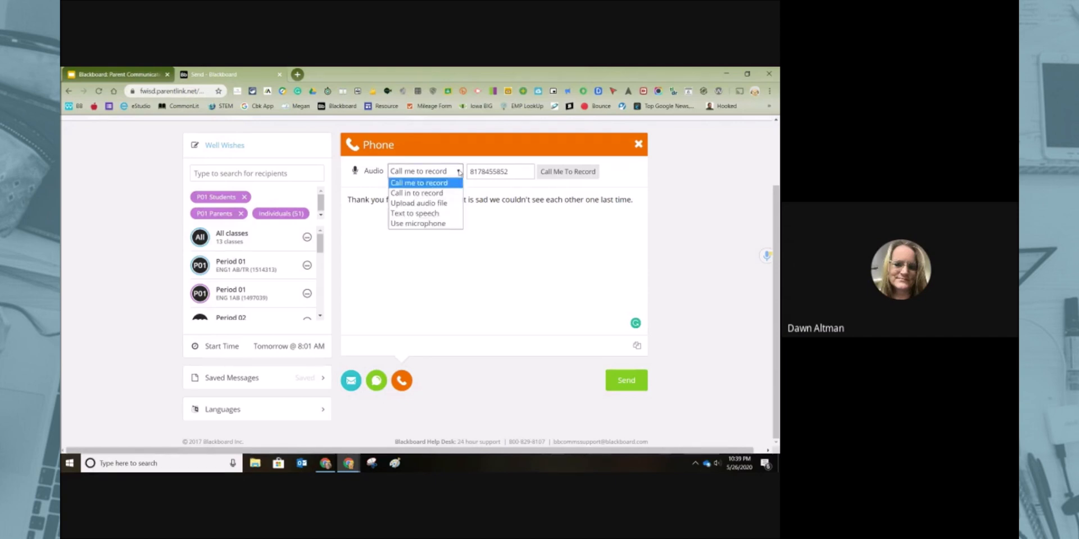
click(449, 213)
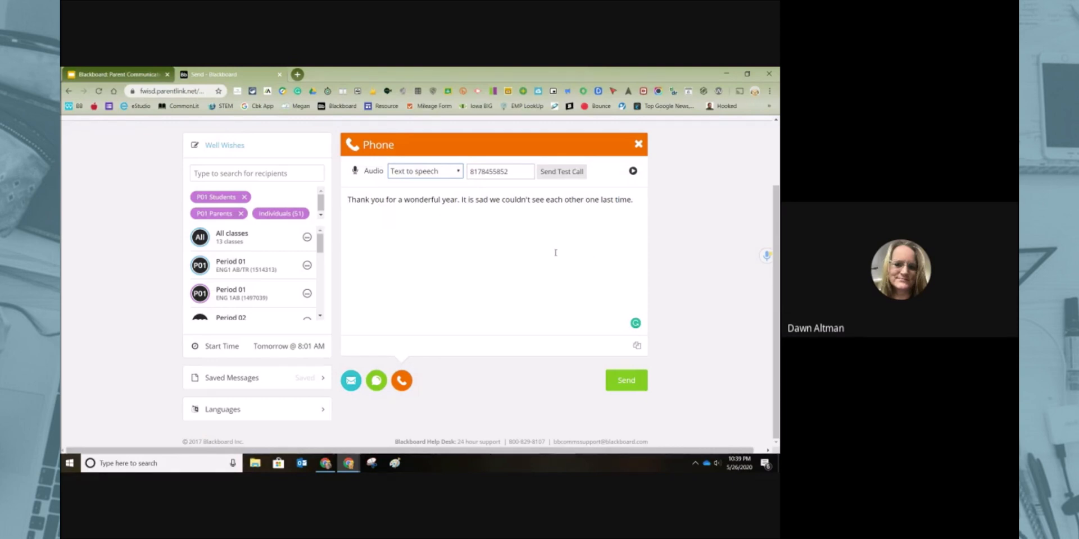
click(459, 174)
click(458, 174)
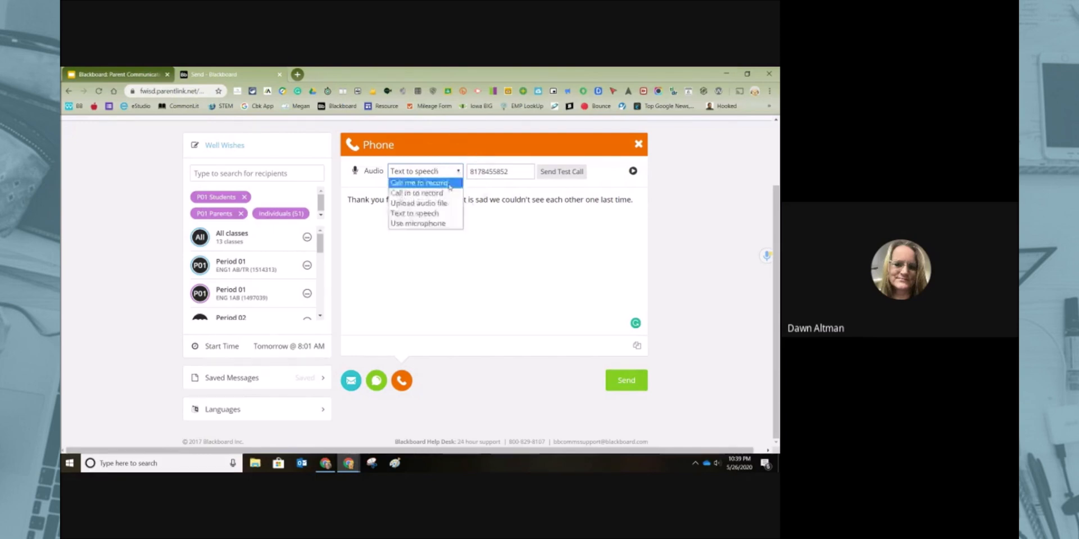
click(447, 179)
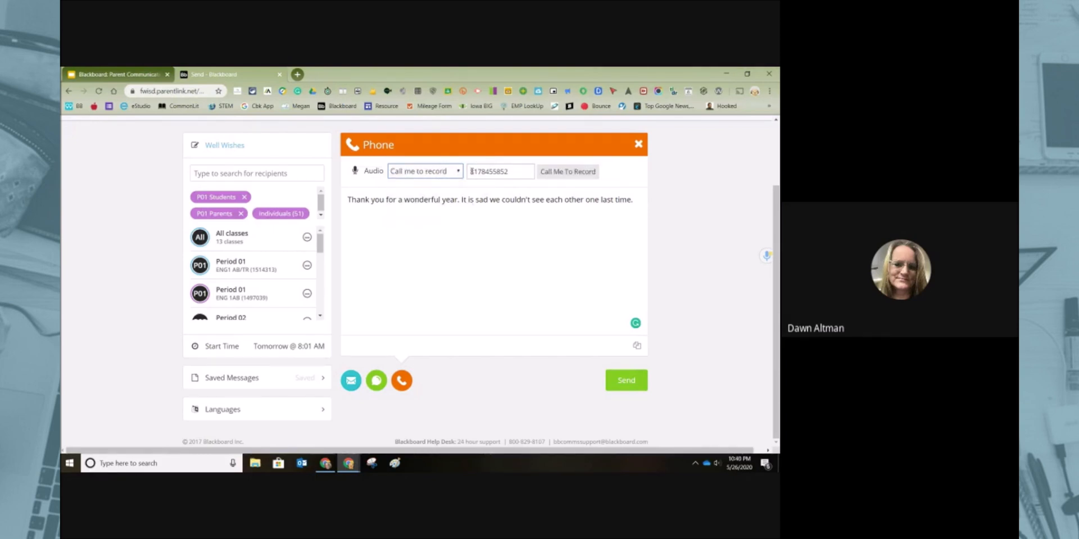
Clear the callback phone number in the phone message's audio settings.
drag(470, 171, 513, 169)
key(BackSpace)
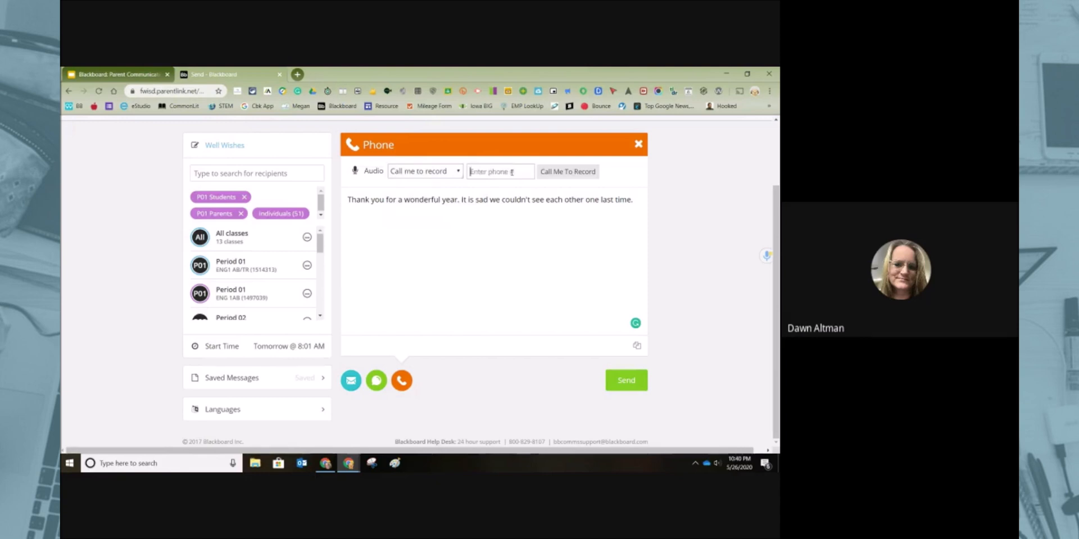
click(521, 201)
click(491, 171)
Set the phone message's audio source to Call in to record and review the other audio options.
click(459, 173)
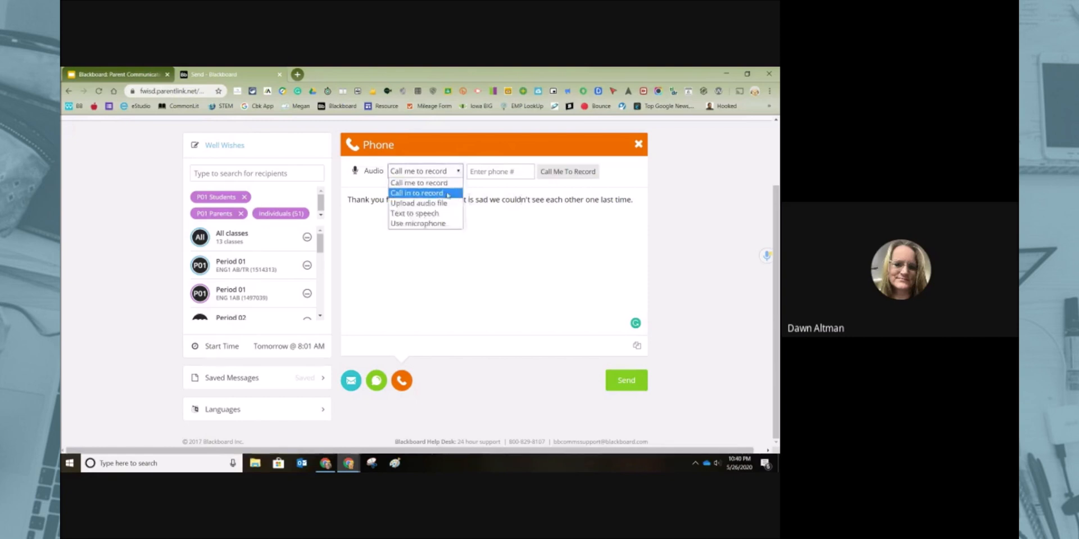
click(447, 194)
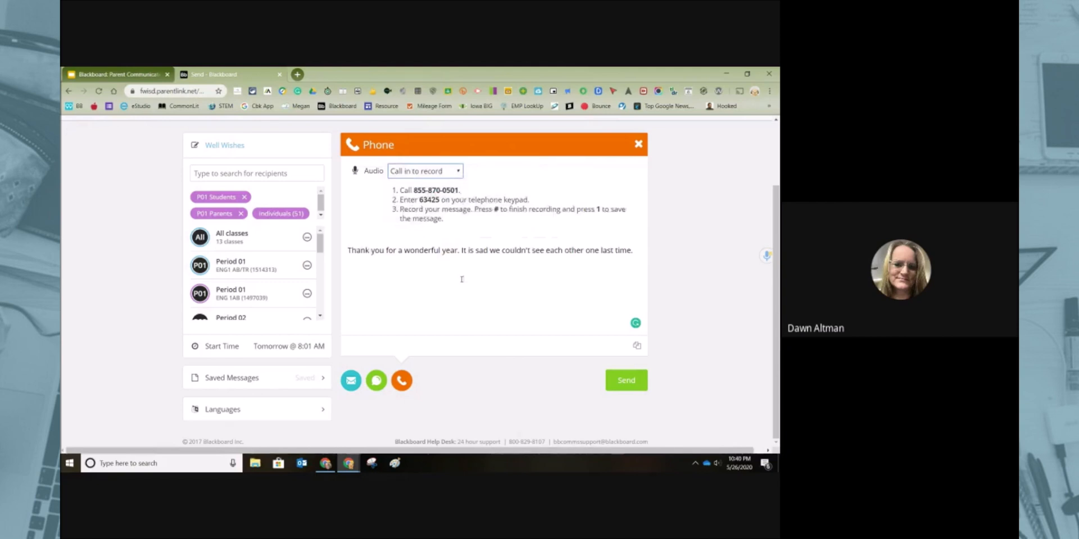
click(456, 197)
click(458, 172)
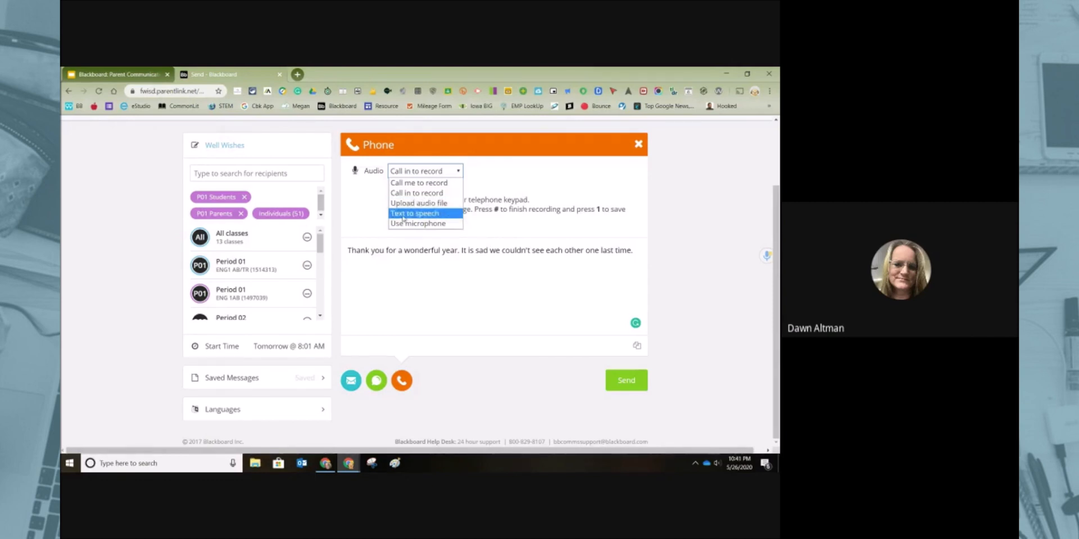
click(436, 269)
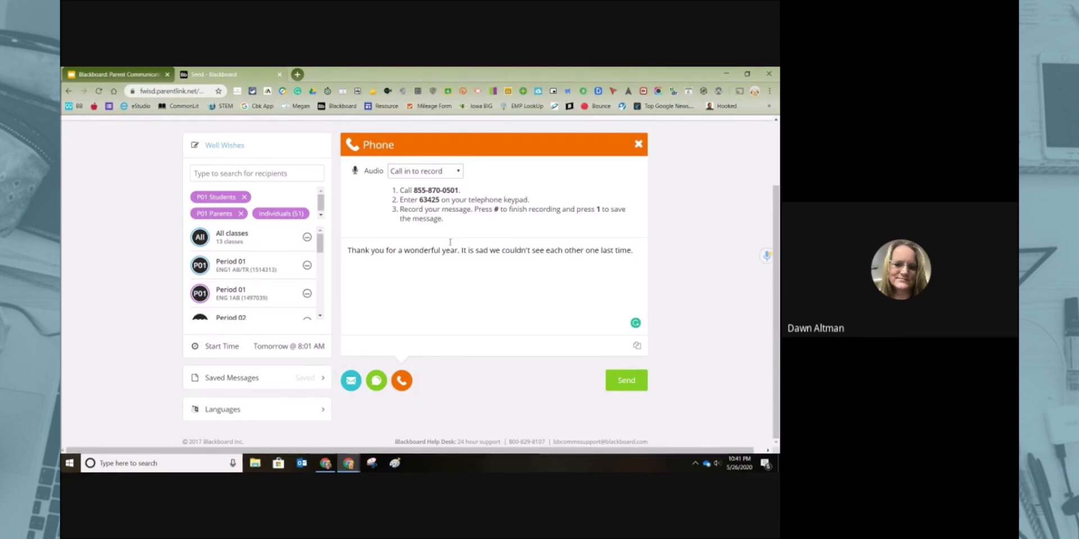
Expand the message's languages and add a Spanish translation.
click(209, 379)
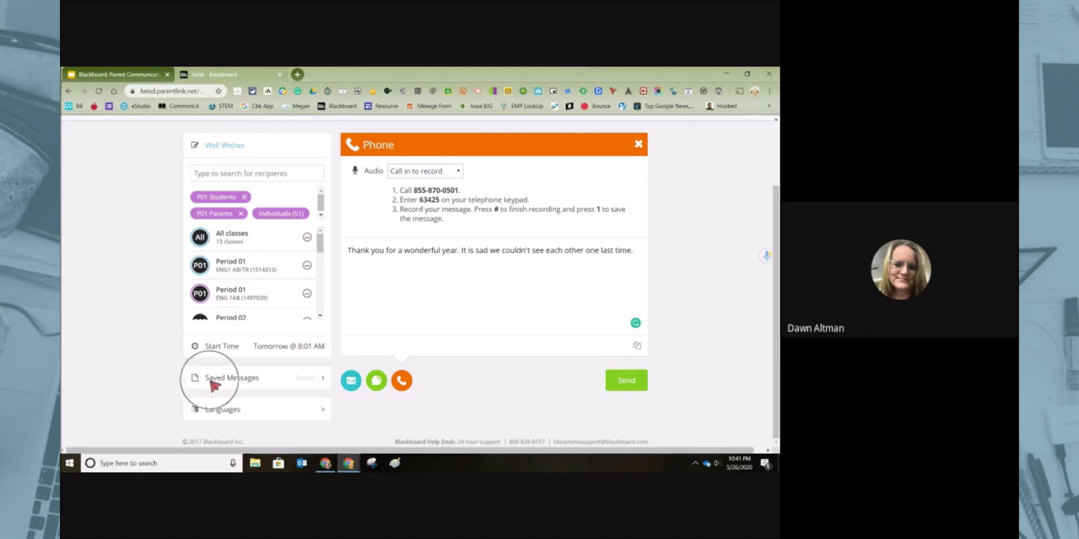
click(238, 412)
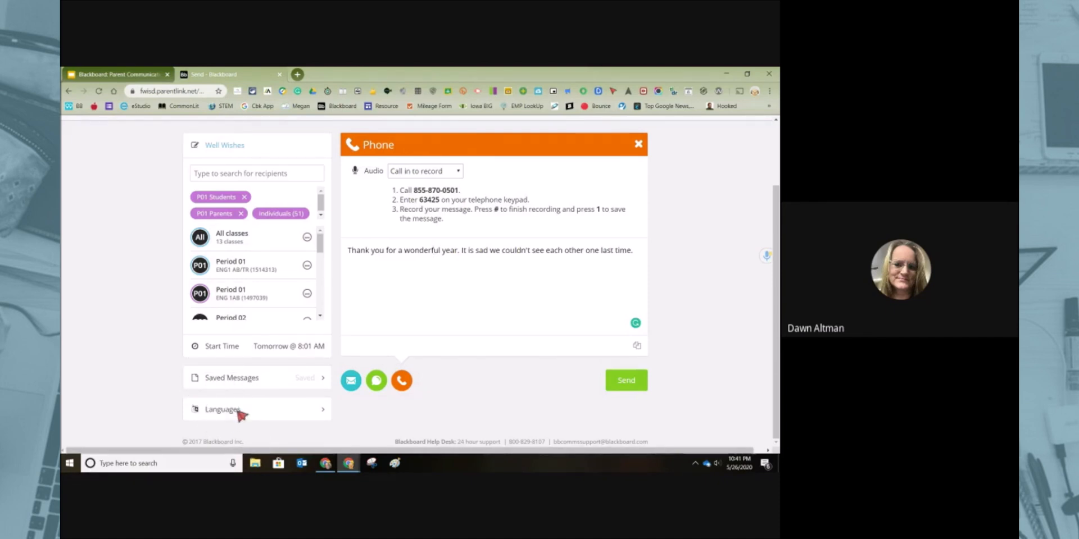
click(328, 415)
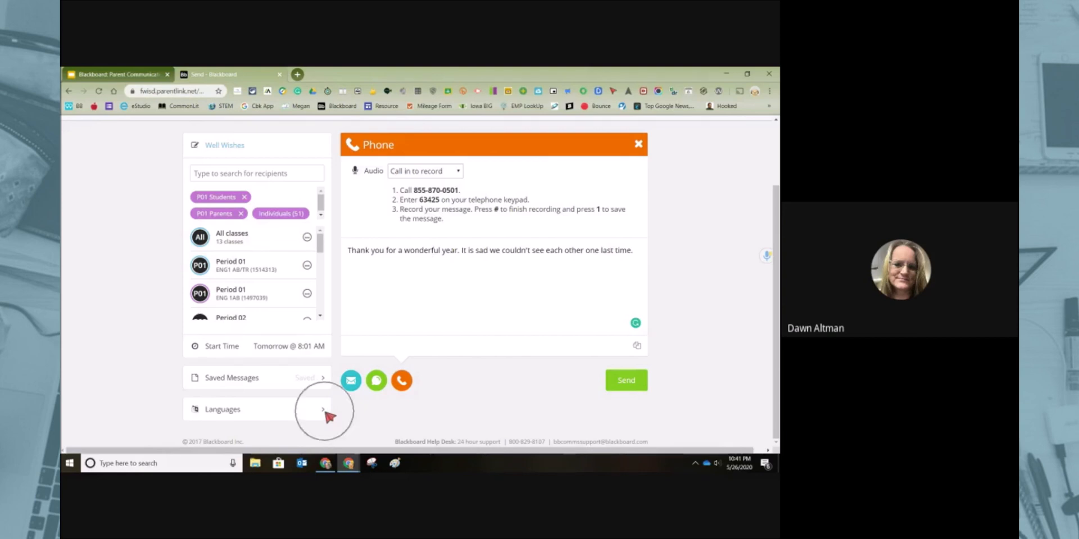
click(327, 414)
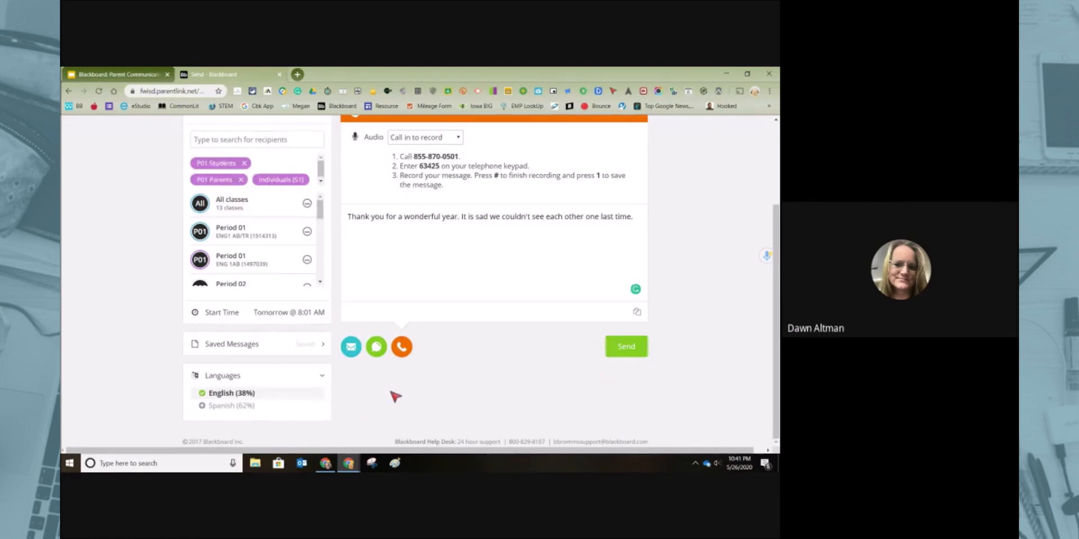
mouse_move(259, 398)
click(248, 409)
click(247, 409)
click(230, 409)
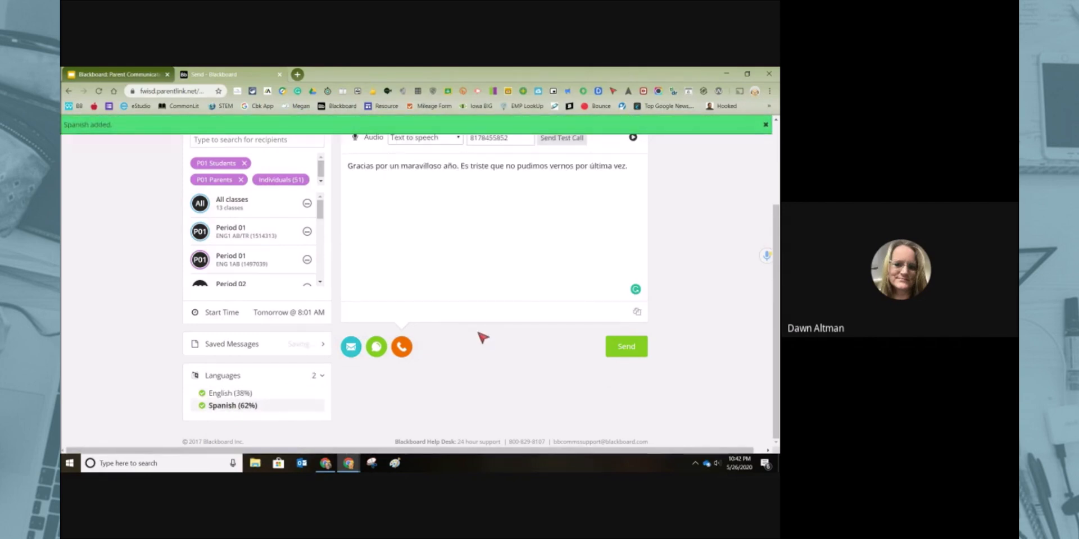
Review the Spanish translation in the Phone, Text/SMS and Email versions.
scroll(482, 337, up, 1)
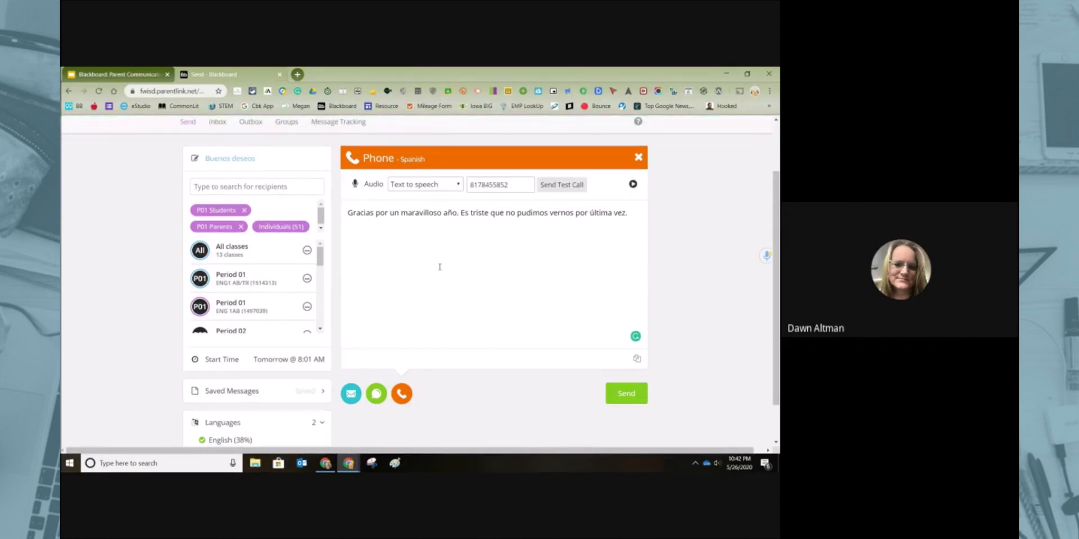
click(376, 394)
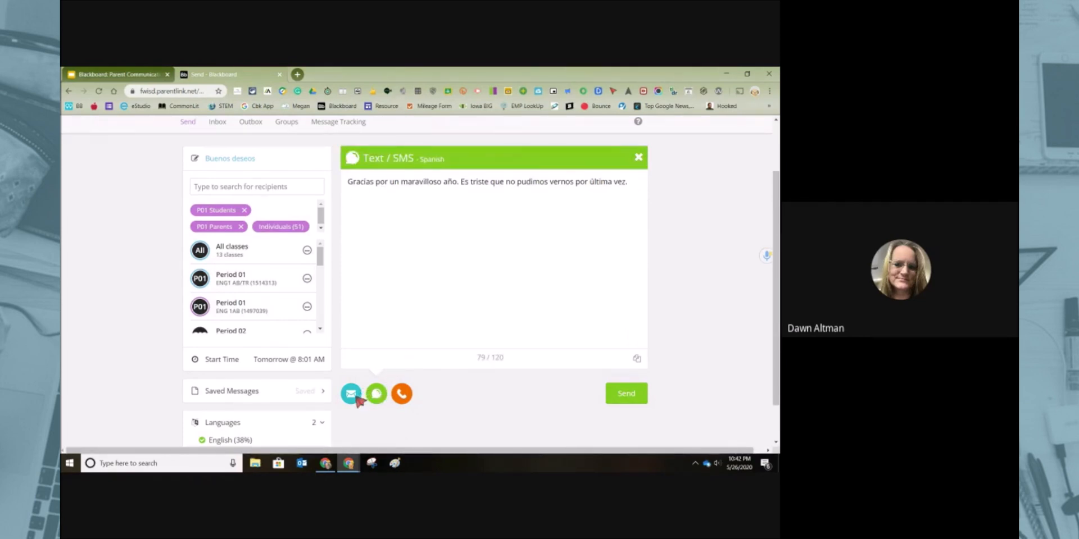
click(354, 395)
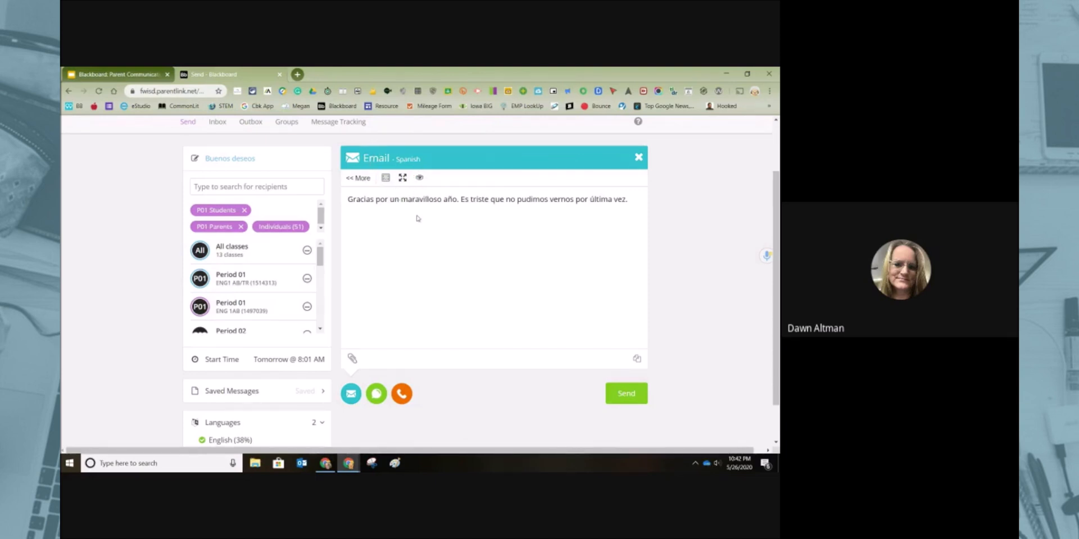
Compare the English email with its Spanish translation, including the subject and message body.
scroll(418, 236, down, 1)
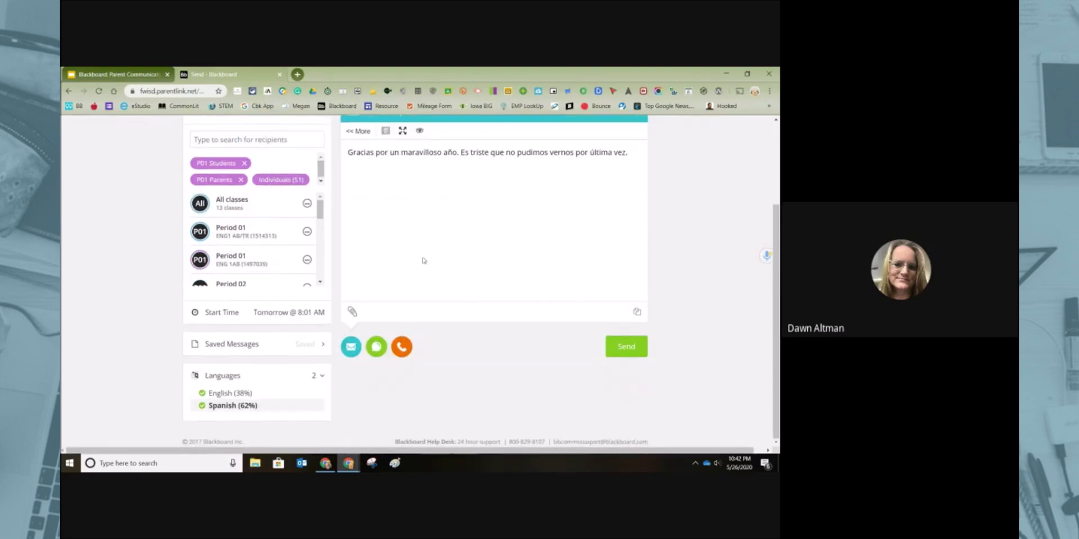
click(228, 393)
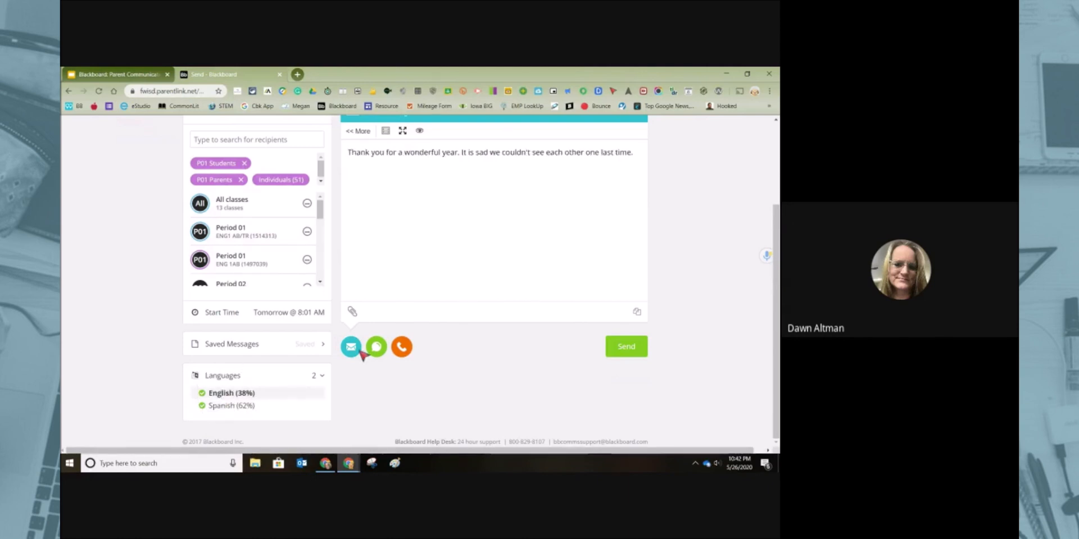
scroll(472, 260, up, 2)
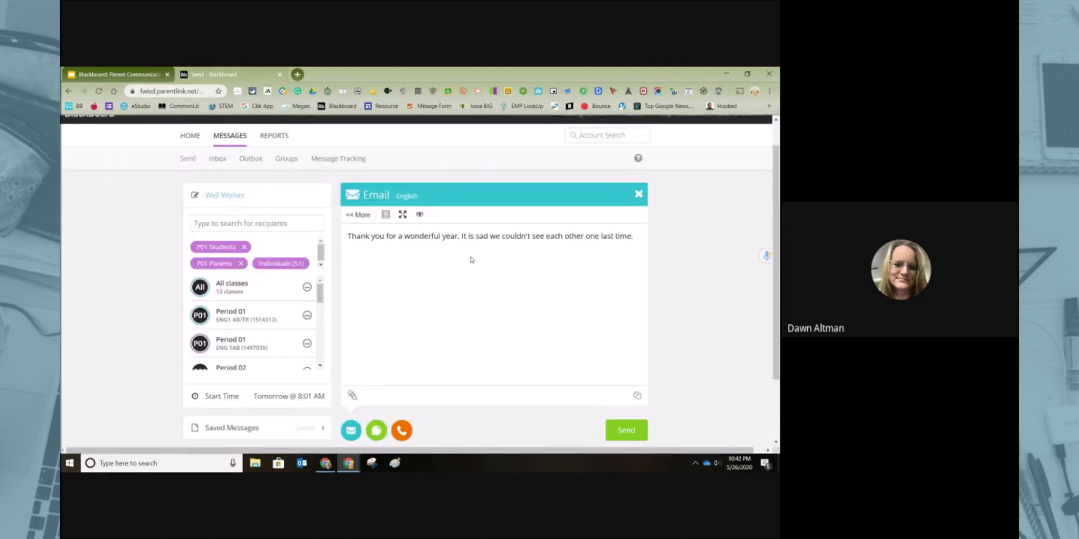
scroll(471, 259, down, 1)
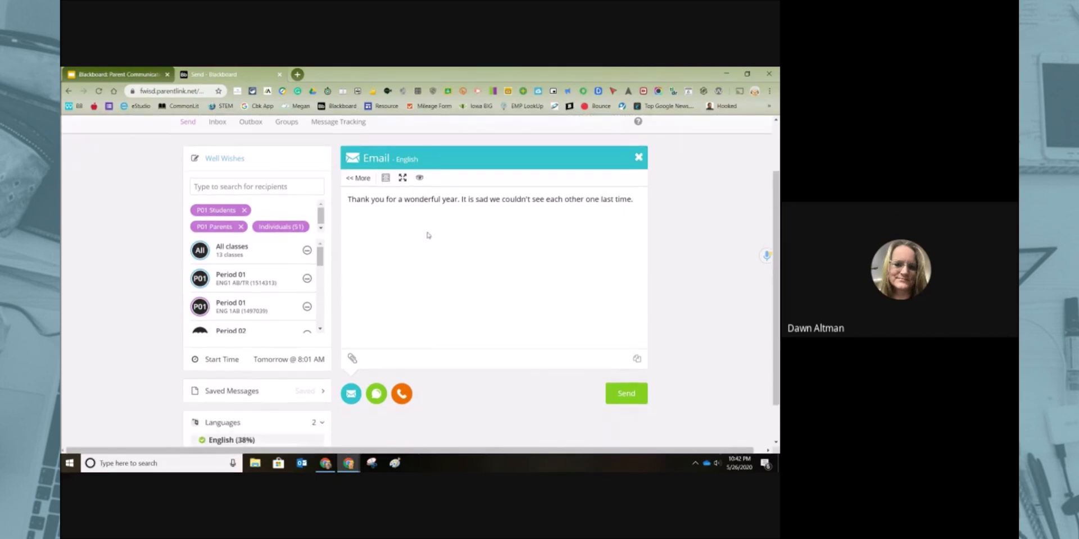
scroll(430, 239, down, 1)
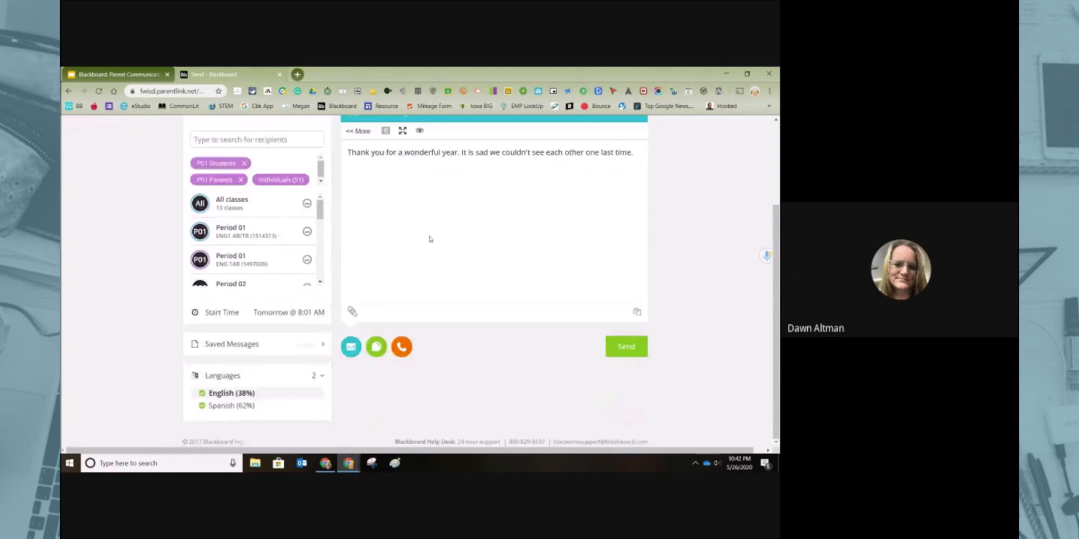
click(225, 406)
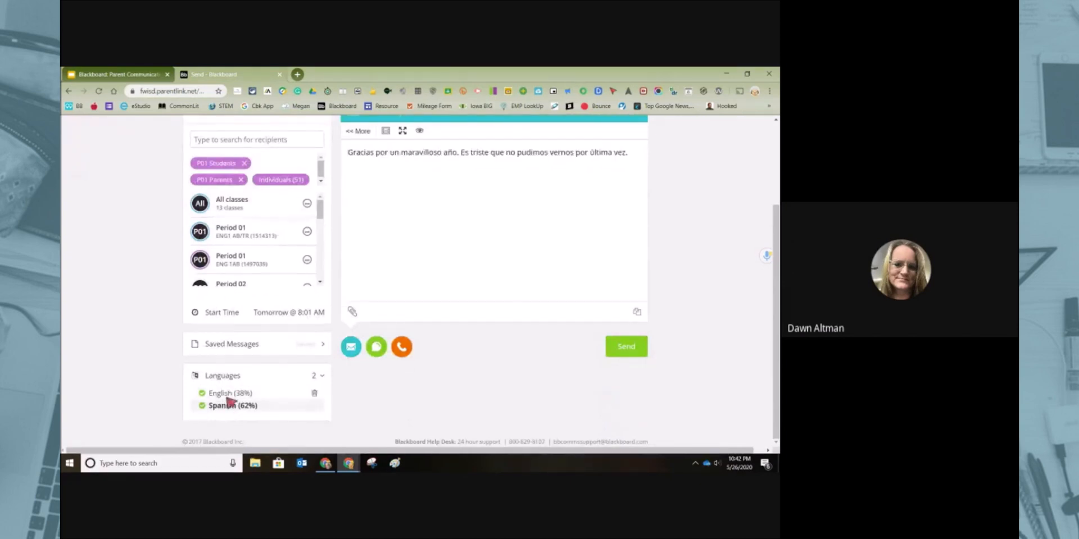
key(ctrl)
key(ctrl)
key(ctrl)
scroll(232, 400, up, 2)
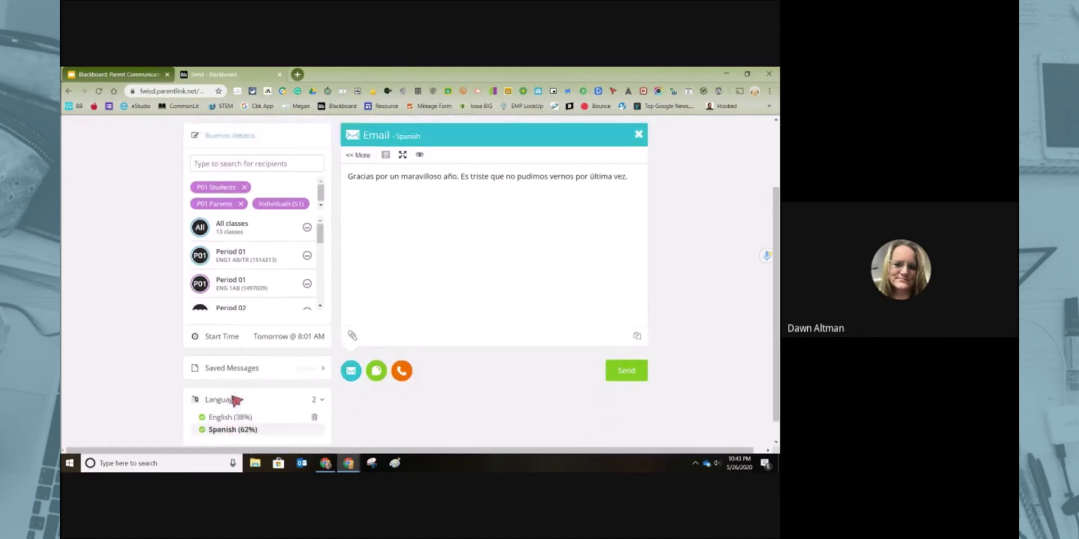
scroll(230, 400, down, 2)
Review the English email again, switch back to Spanish and check the option for removing that language.
click(229, 395)
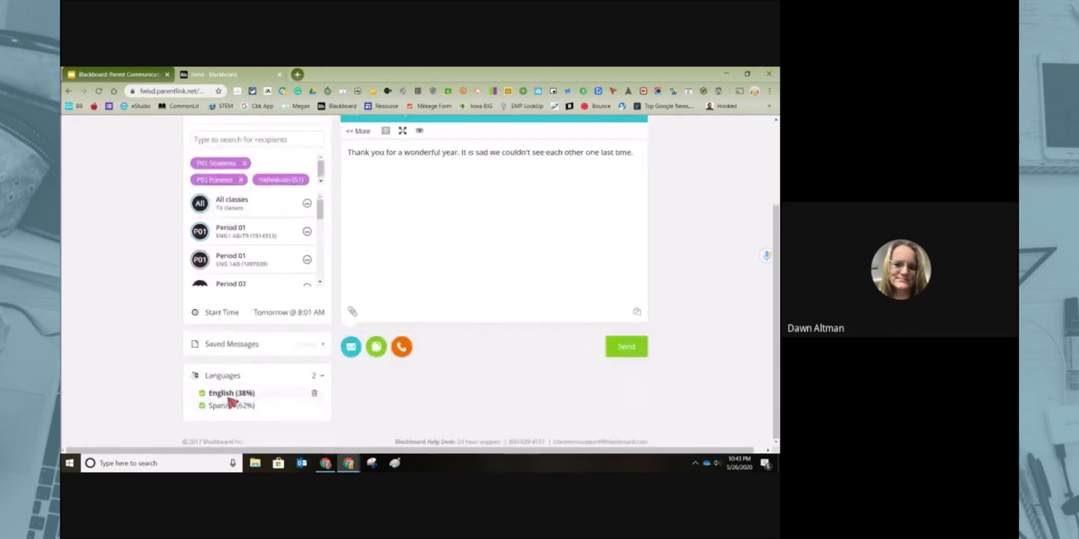
scroll(394, 347, up, 1)
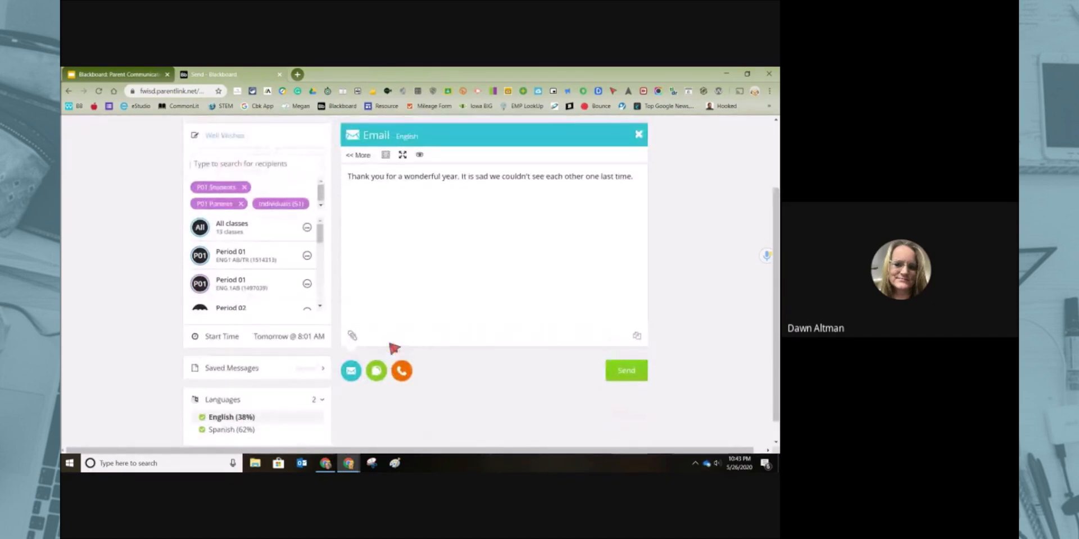
scroll(394, 348, up, 2)
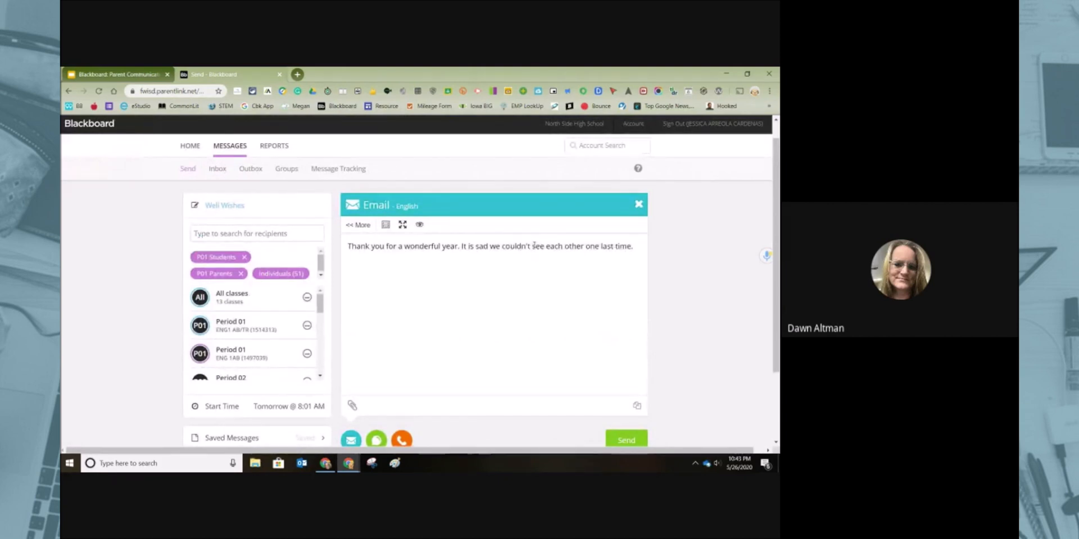
scroll(534, 246, down, 2)
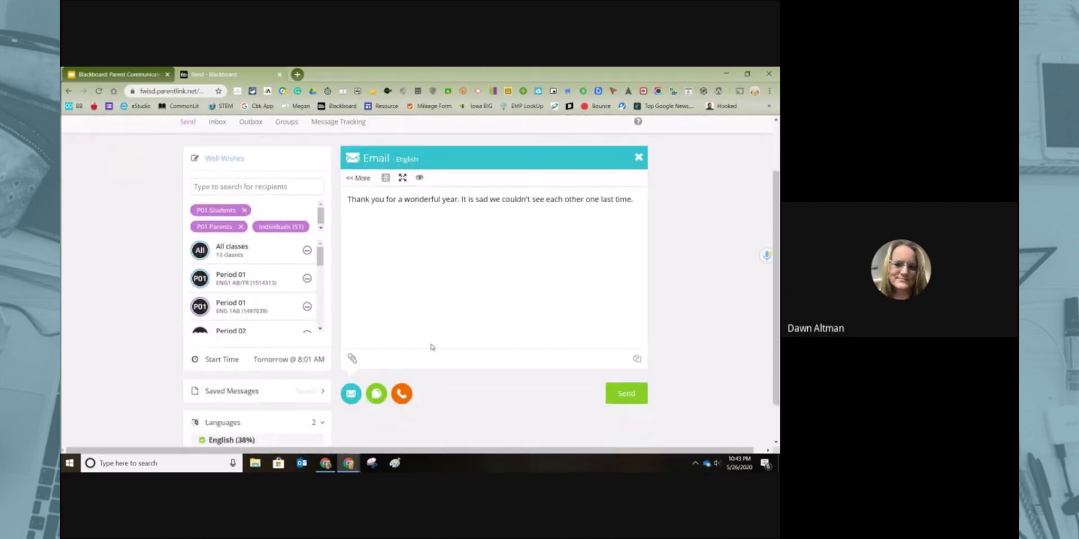
scroll(393, 359, down, 2)
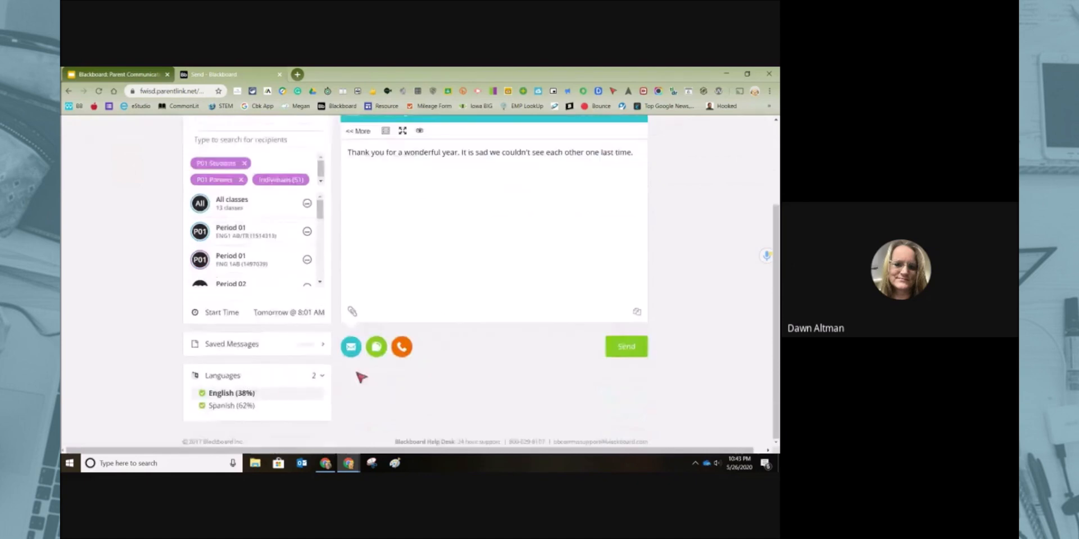
click(222, 406)
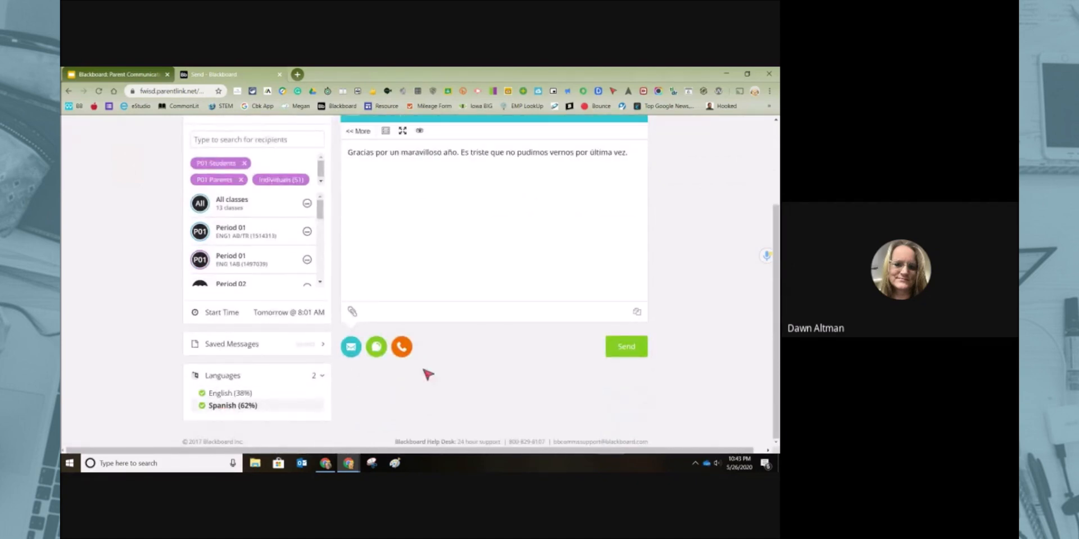
mouse_move(317, 410)
click(315, 407)
scroll(425, 165, up, 2)
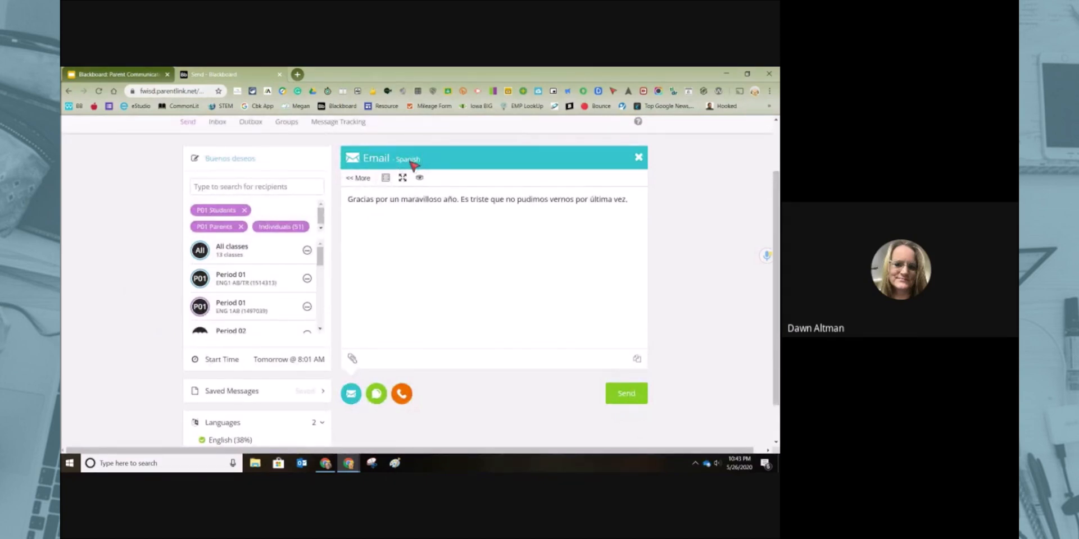
Remove all Spanish content from the message, confirm the removal, and check the English email.
click(377, 396)
scroll(410, 399, down, 2)
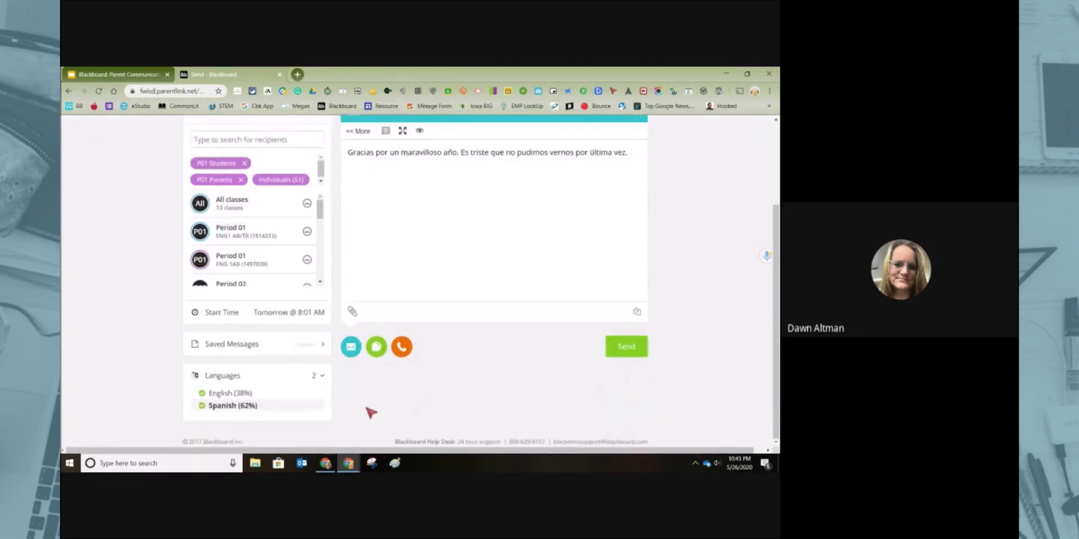
click(314, 406)
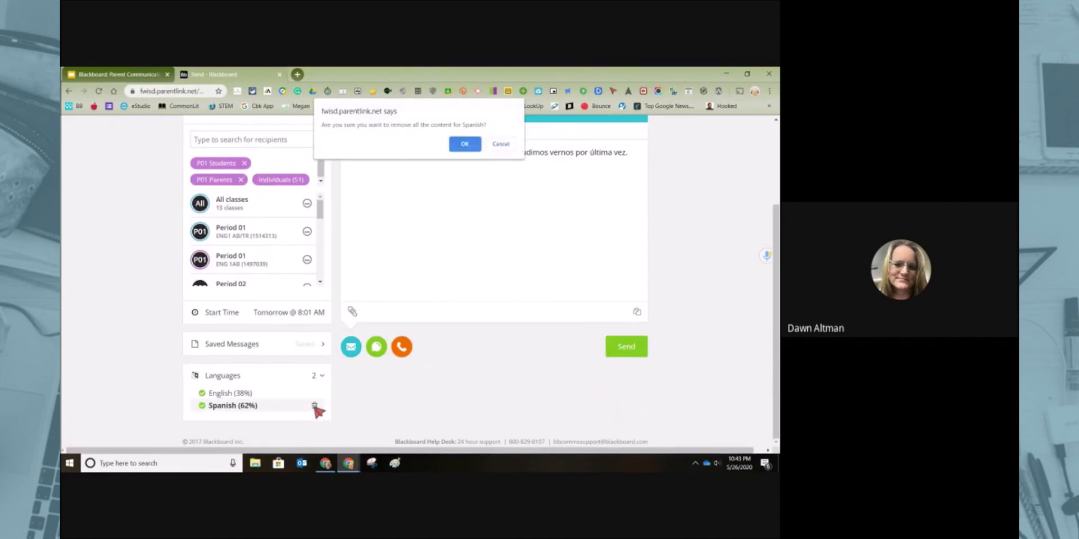
click(465, 144)
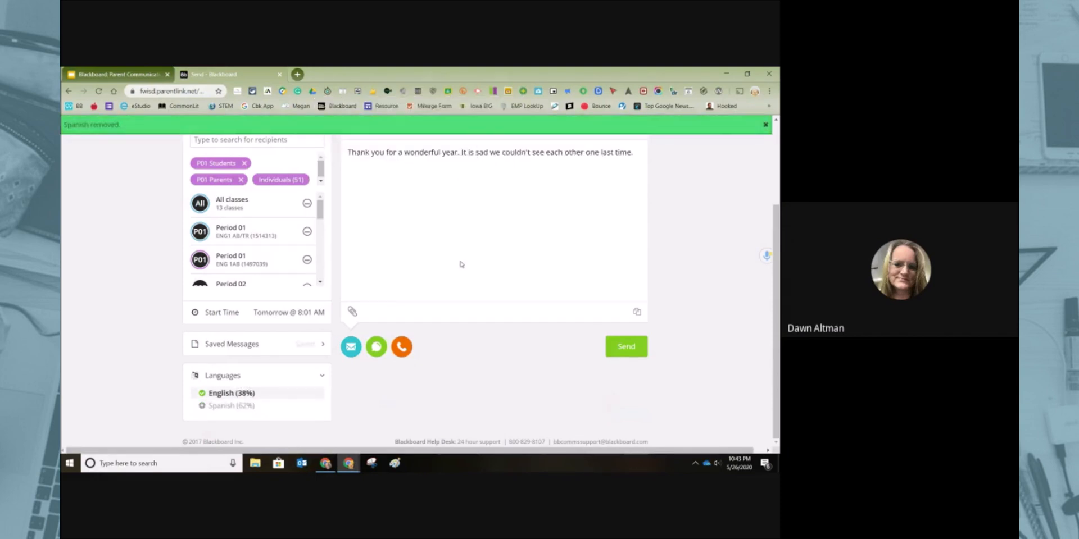
scroll(464, 270, up, 2)
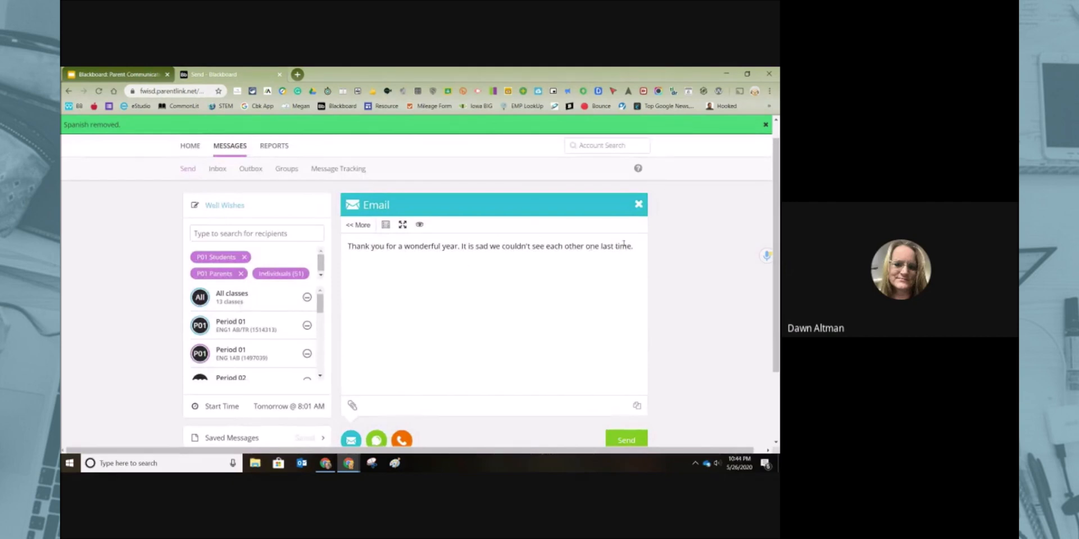
Add the Spanish translation to the message again and view the Spanish email.
scroll(468, 306, down, 2)
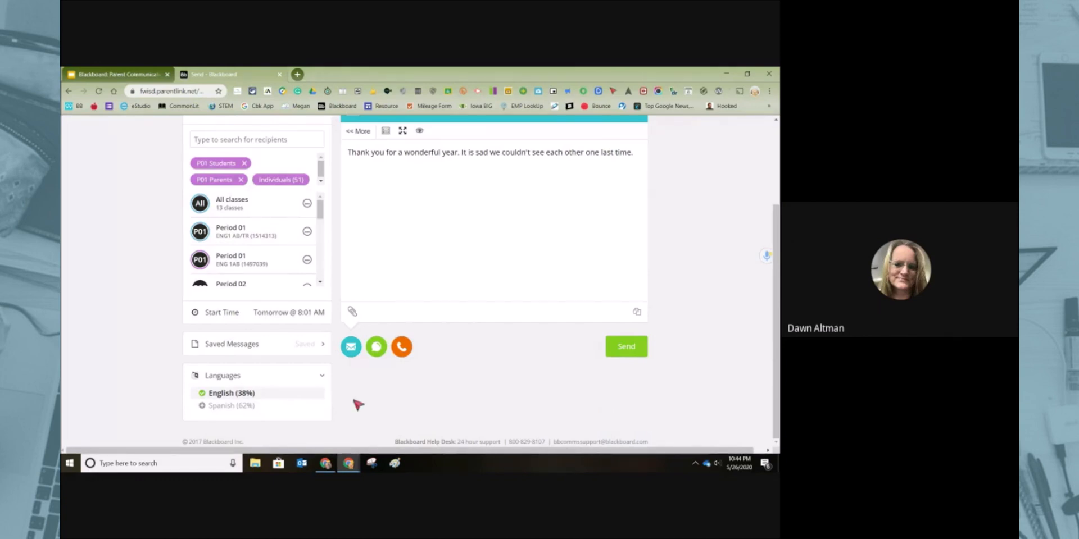
click(229, 409)
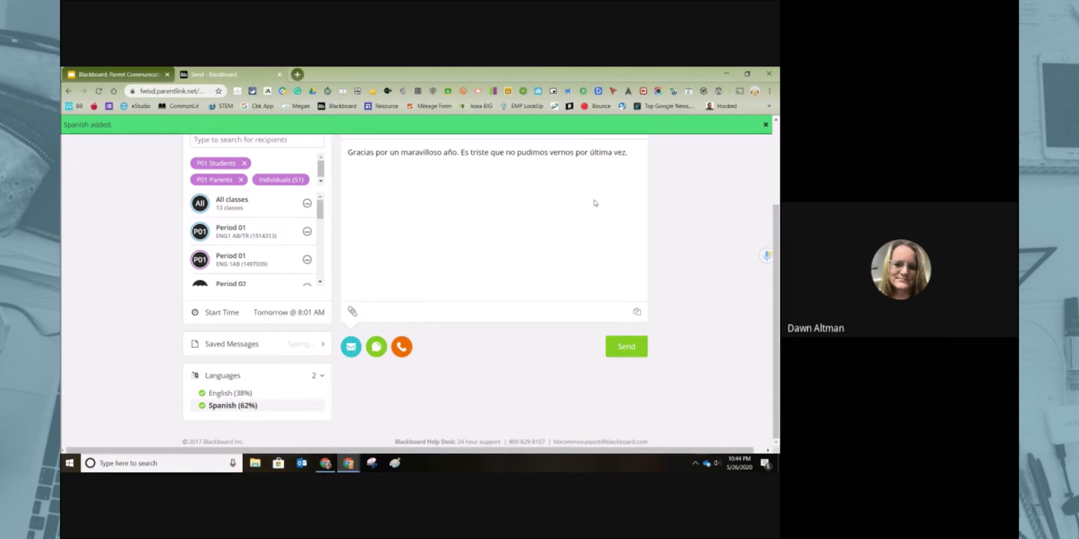
scroll(595, 202, up, 1)
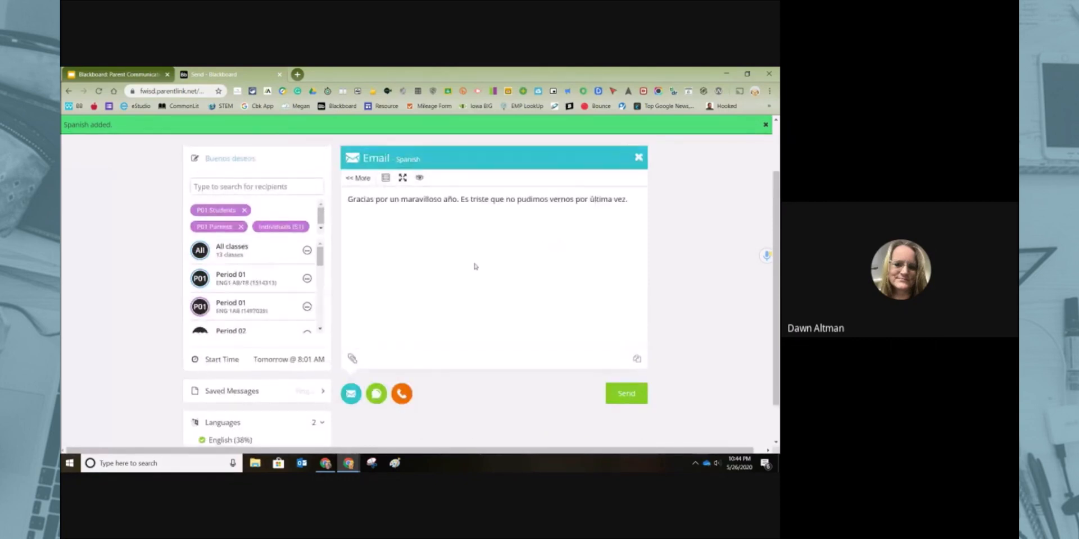
scroll(474, 266, down, 1)
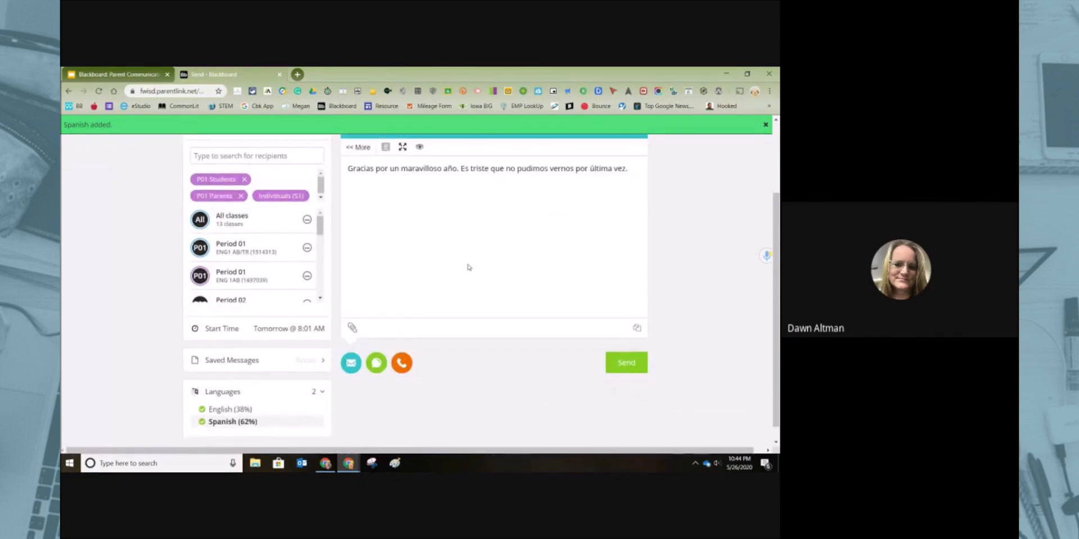
scroll(529, 408, down, 1)
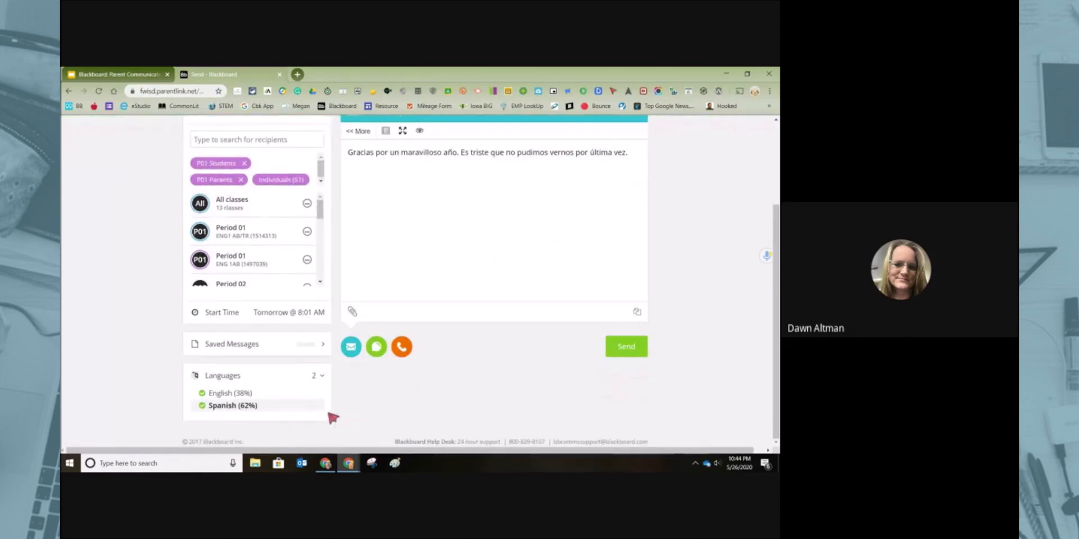
click(267, 406)
click(628, 353)
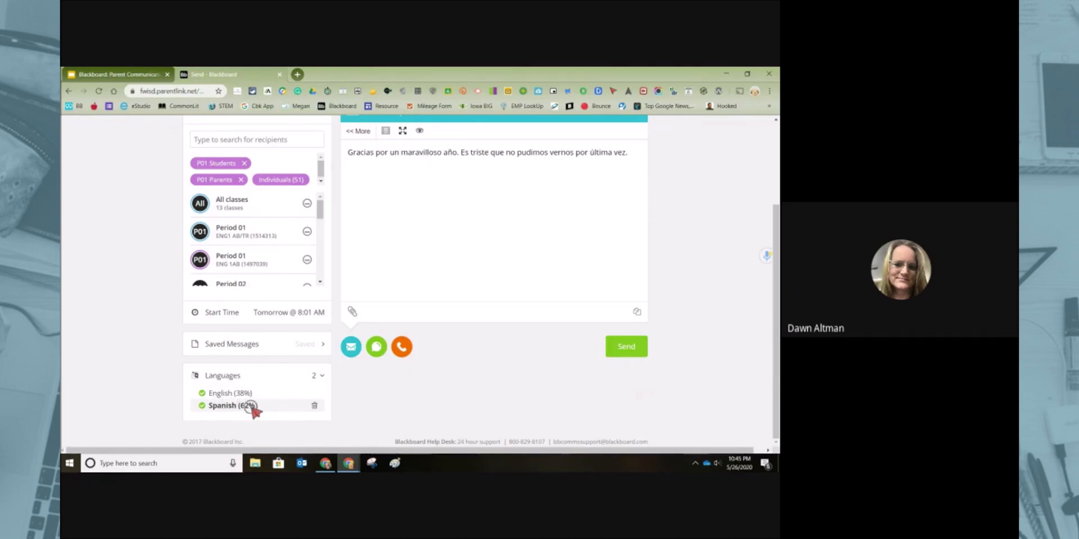
Remove the Spanish version from the message and confirm, keeping only English.
scroll(427, 412, up, 1)
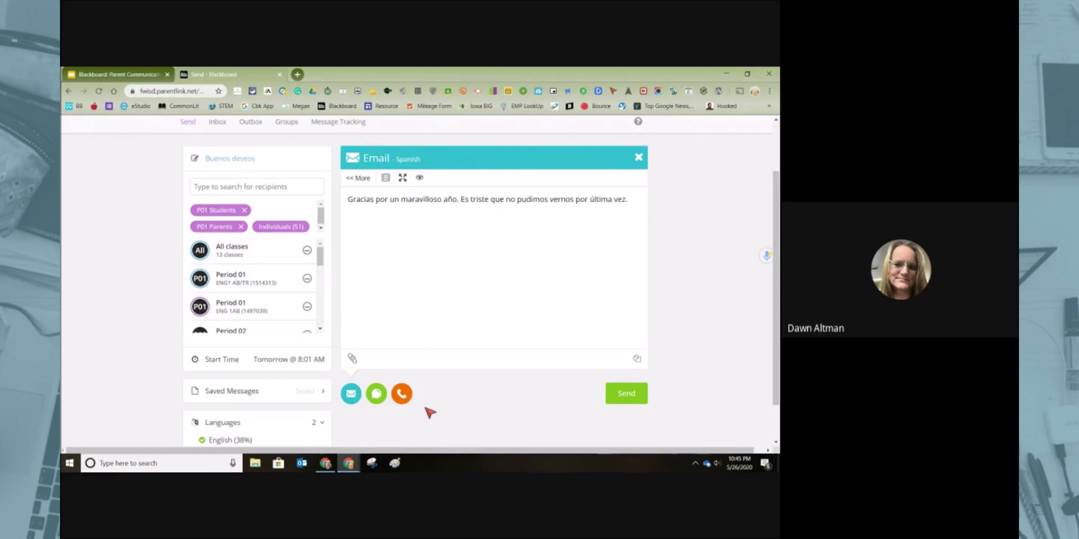
scroll(430, 413, up, 1)
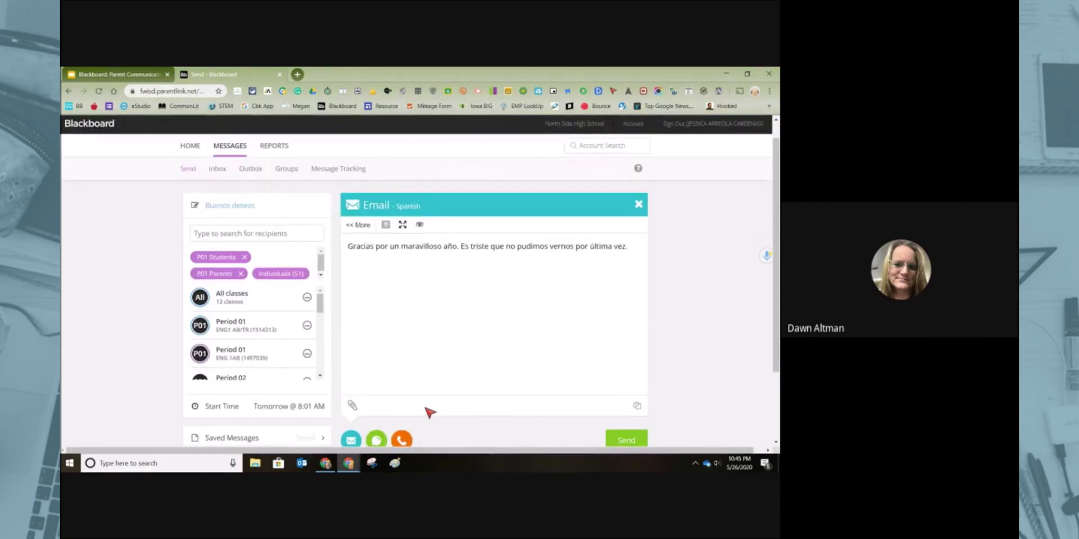
scroll(430, 413, down, 2)
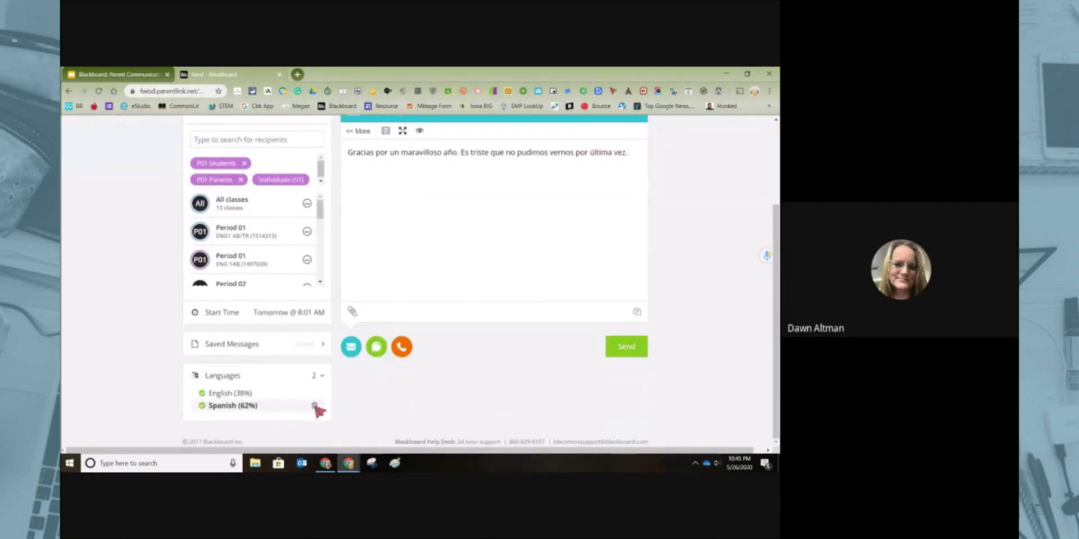
click(315, 406)
click(465, 144)
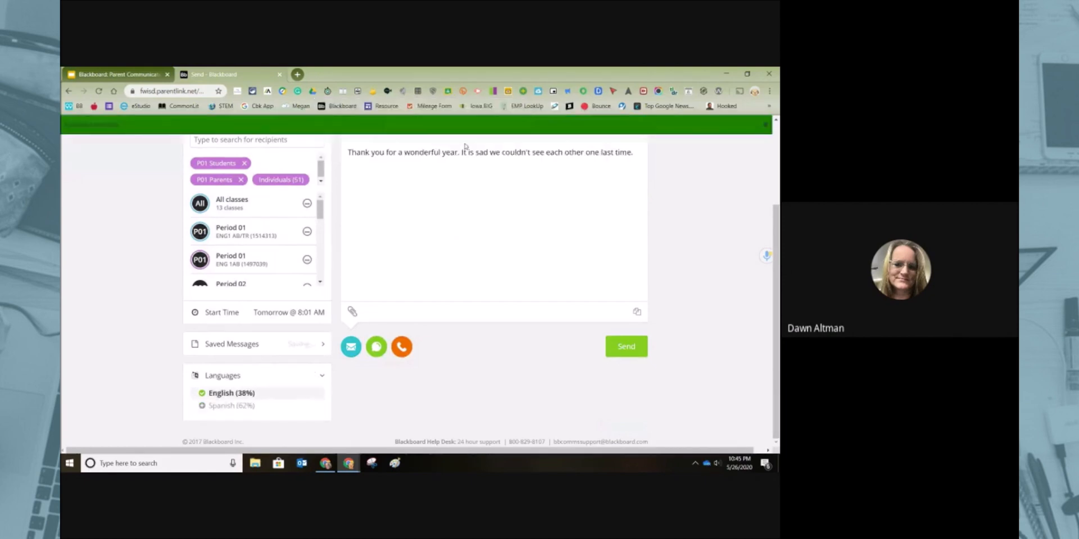
From the Period 04 ENG1 AB/TR class, add one student, that student's two parents and another student as individual recipients.
scroll(313, 378, up, 1)
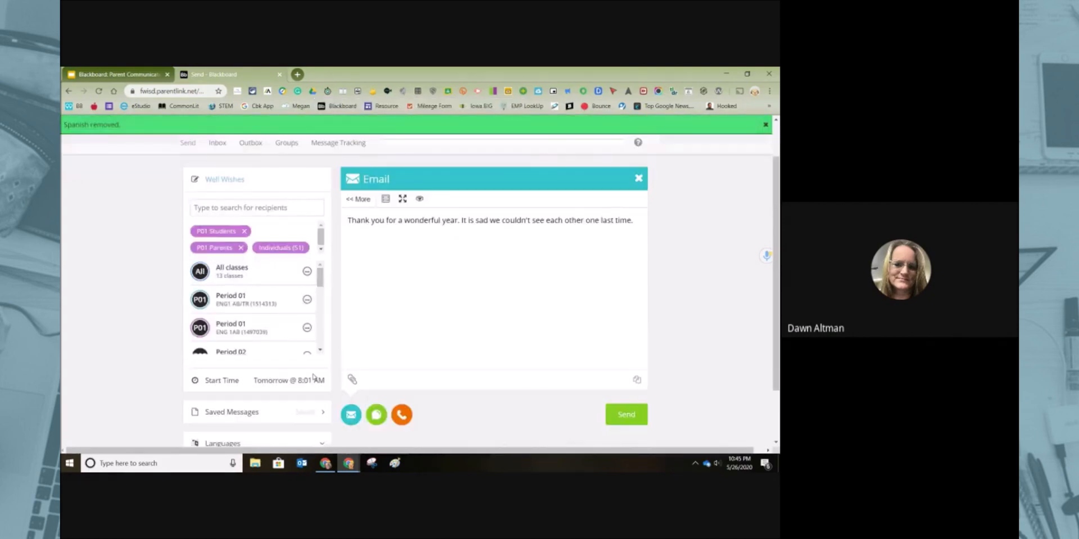
scroll(374, 201, up, 1)
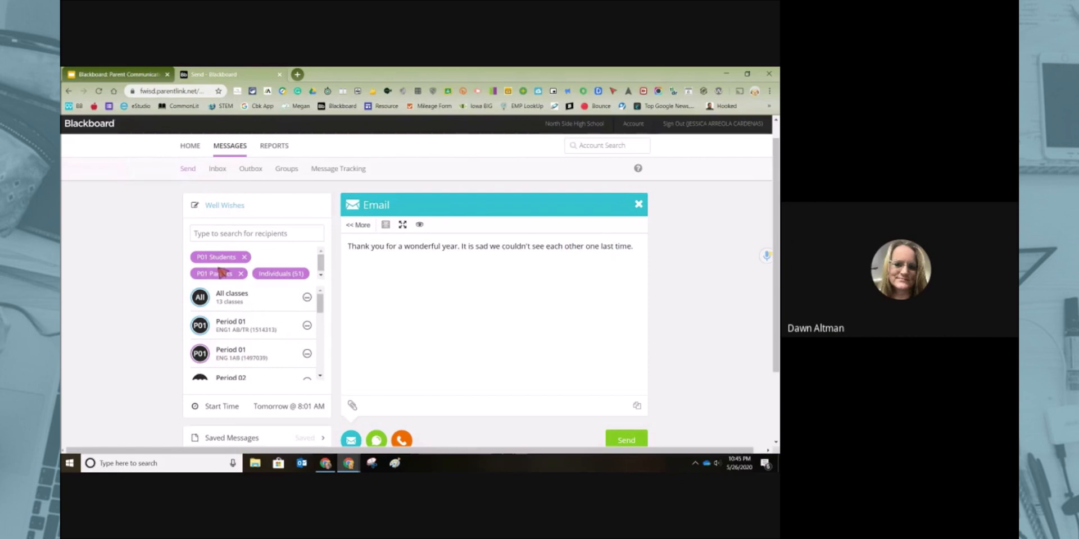
scroll(267, 320, down, 3)
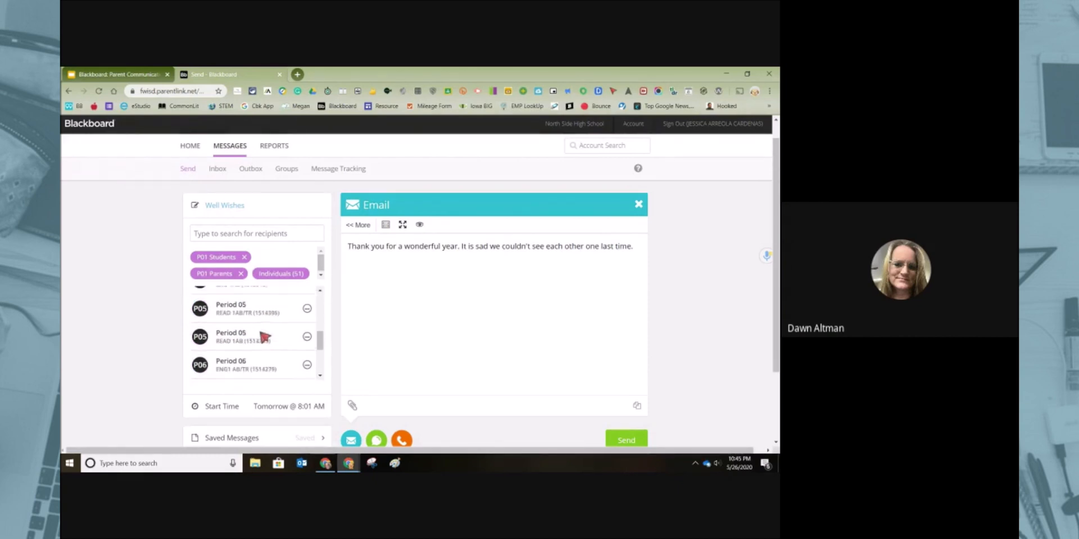
scroll(264, 336, up, 4)
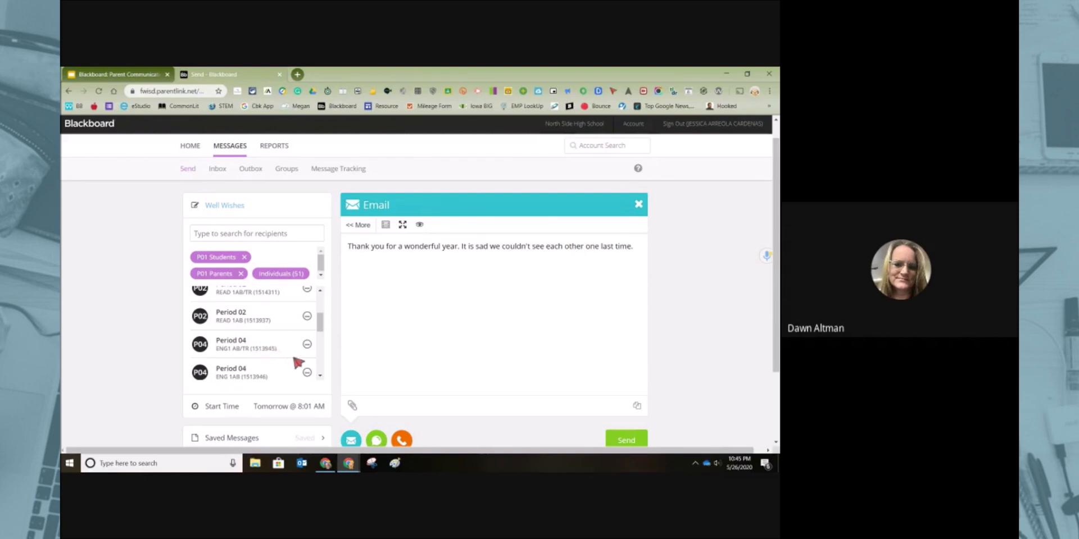
click(307, 345)
click(307, 345)
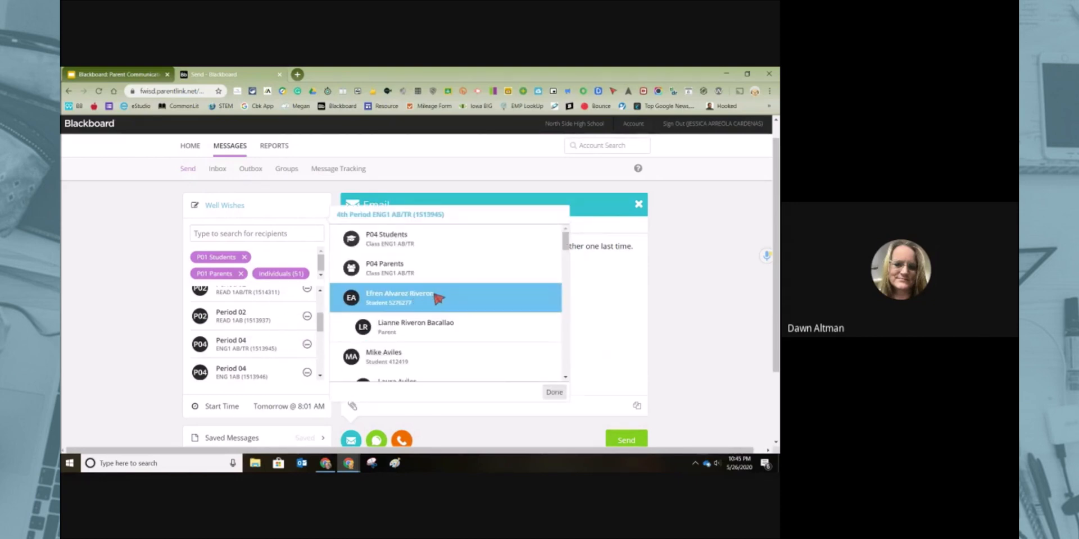
scroll(439, 298, down, 3)
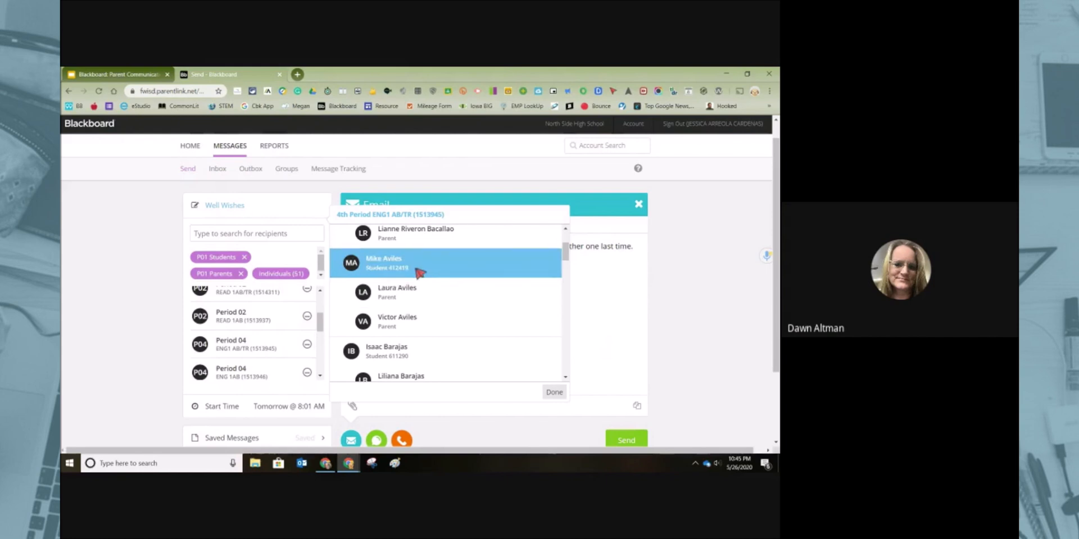
click(418, 271)
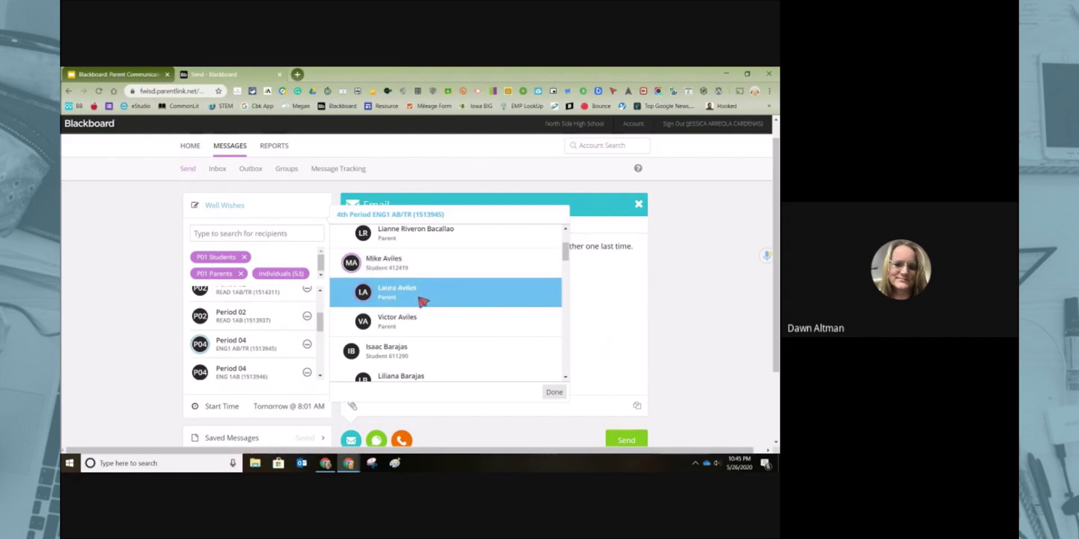
click(424, 325)
click(405, 350)
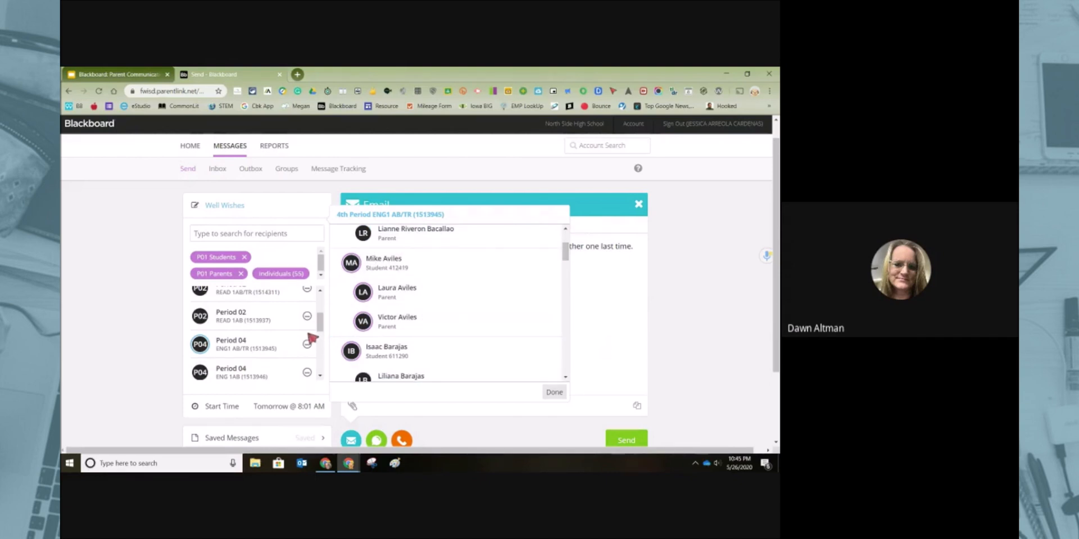
click(553, 392)
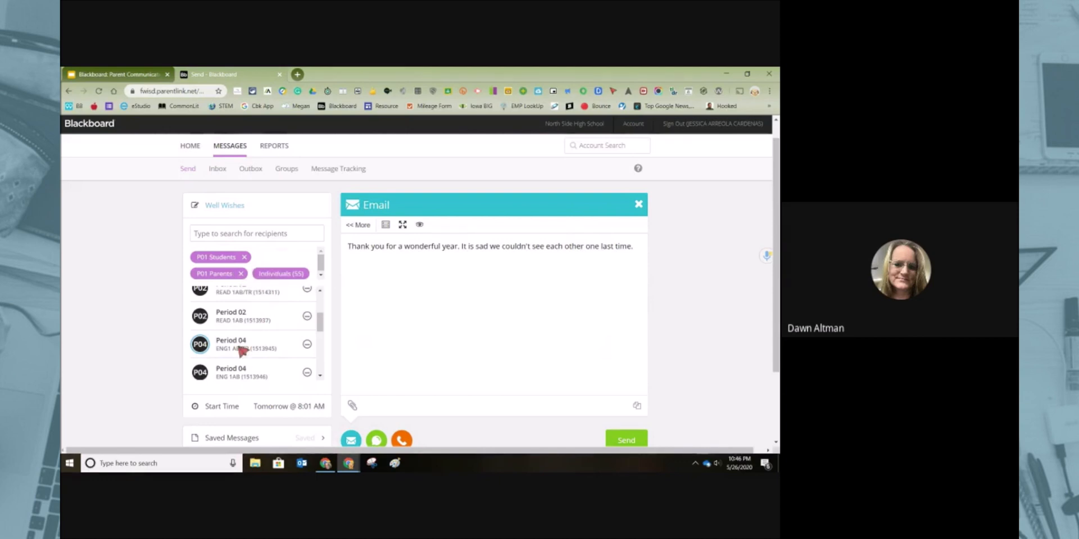
Check the message's class list, Send option and available languages.
scroll(233, 336, up, 2)
scroll(234, 336, up, 1)
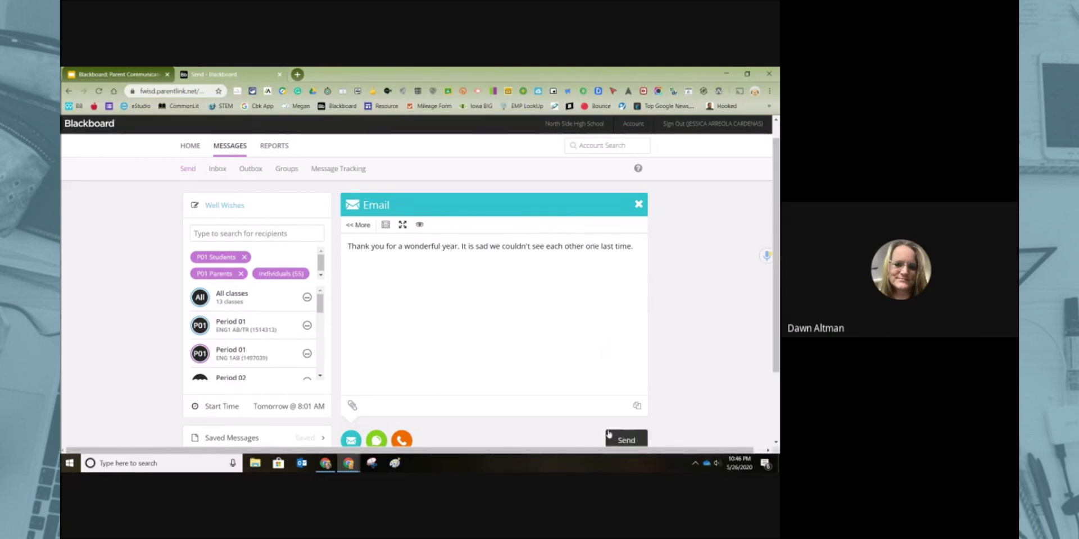
scroll(608, 434, down, 3)
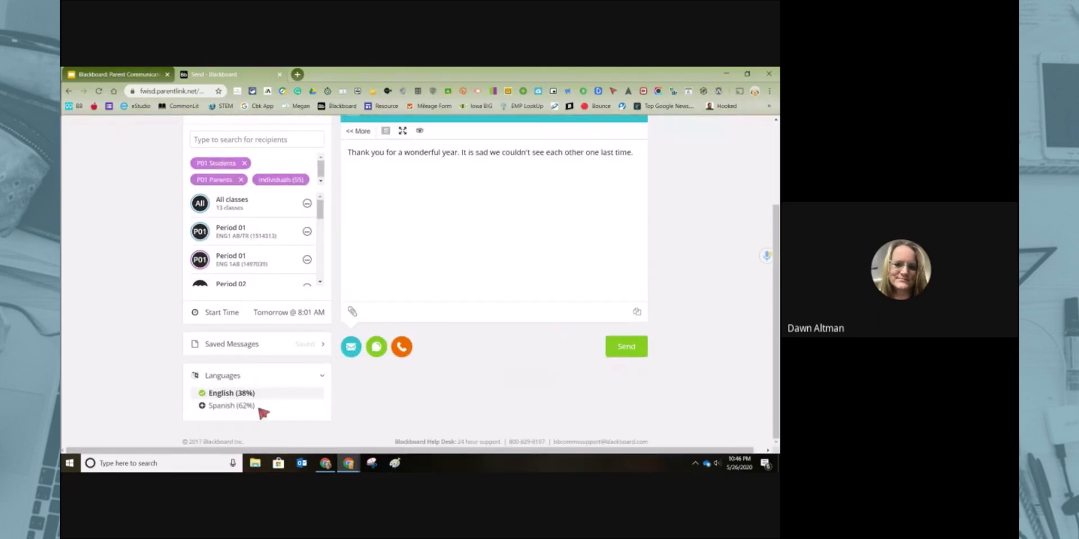